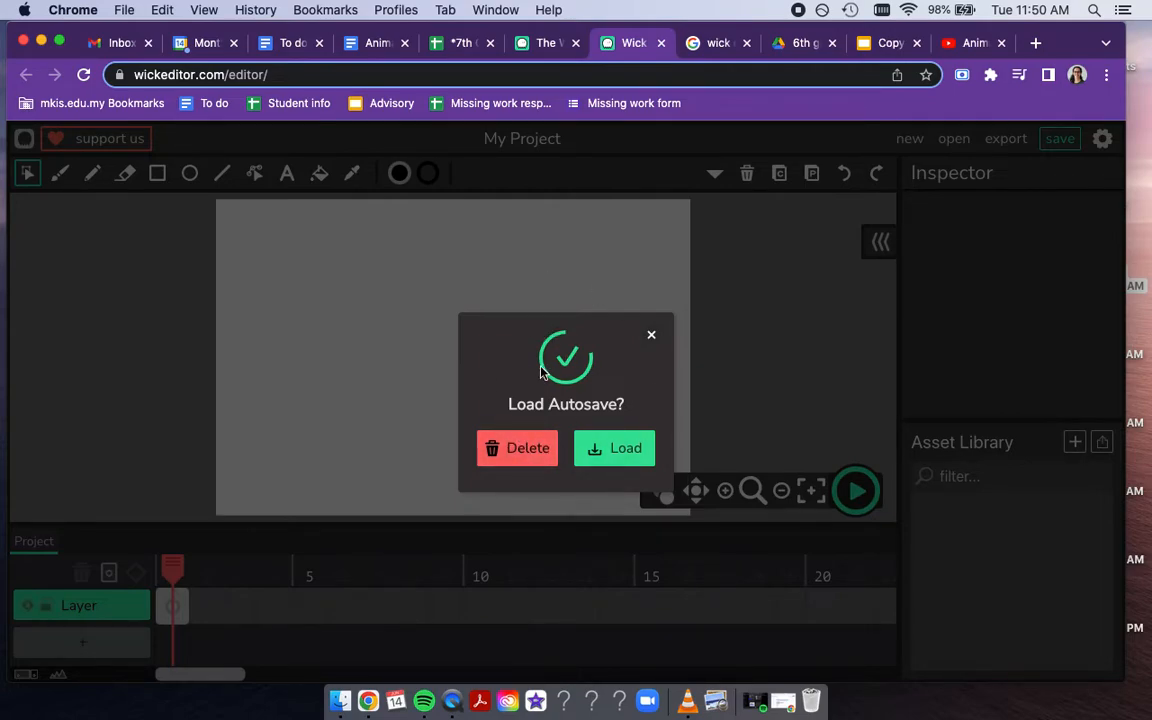
Discard the autosaved project and set the Brush fill colour to blue 4524F6
left_click(502, 452)
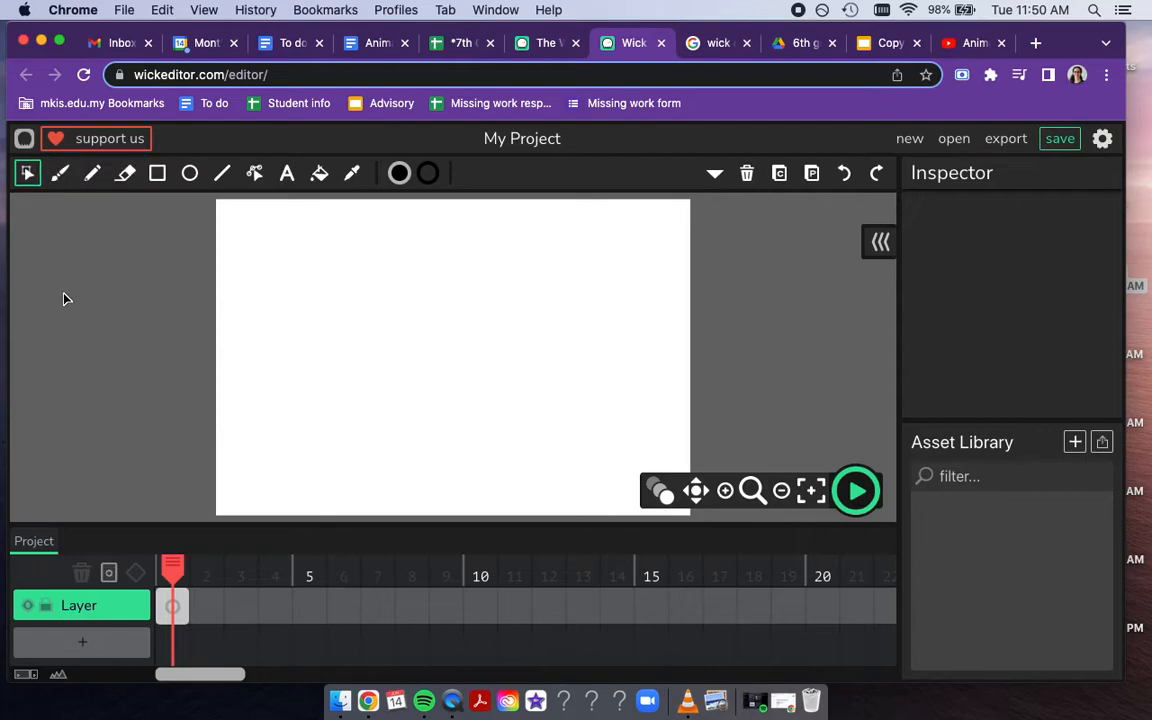
left_click(59, 173)
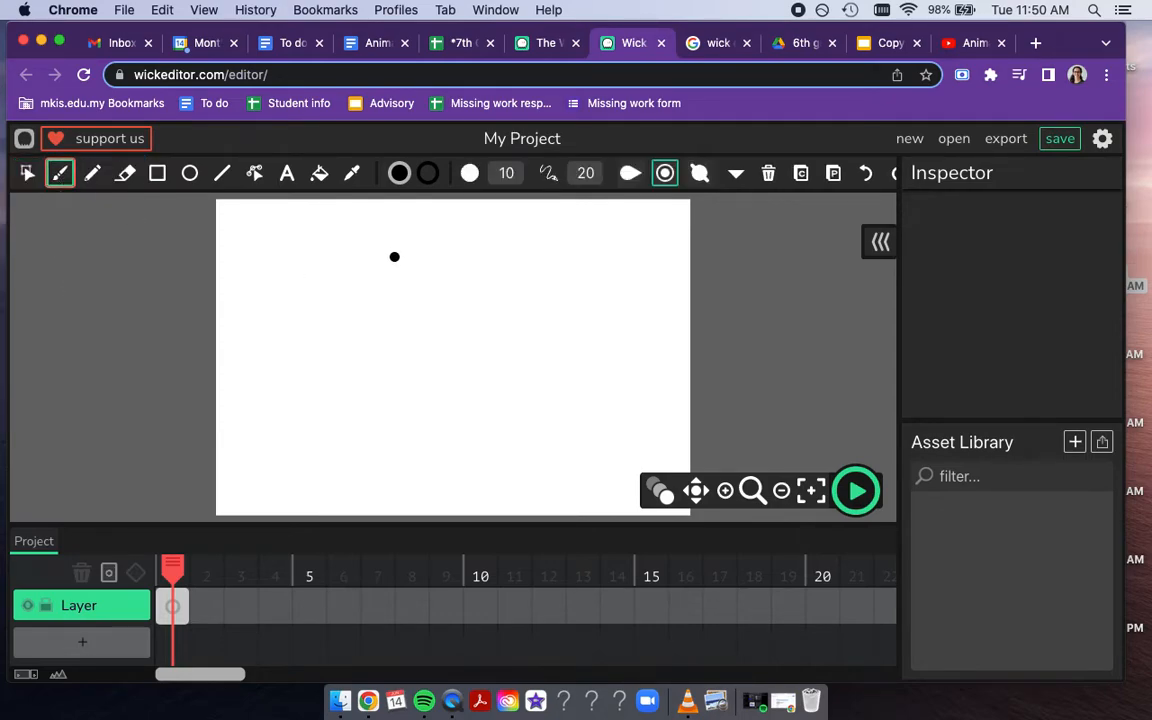
left_click(399, 173)
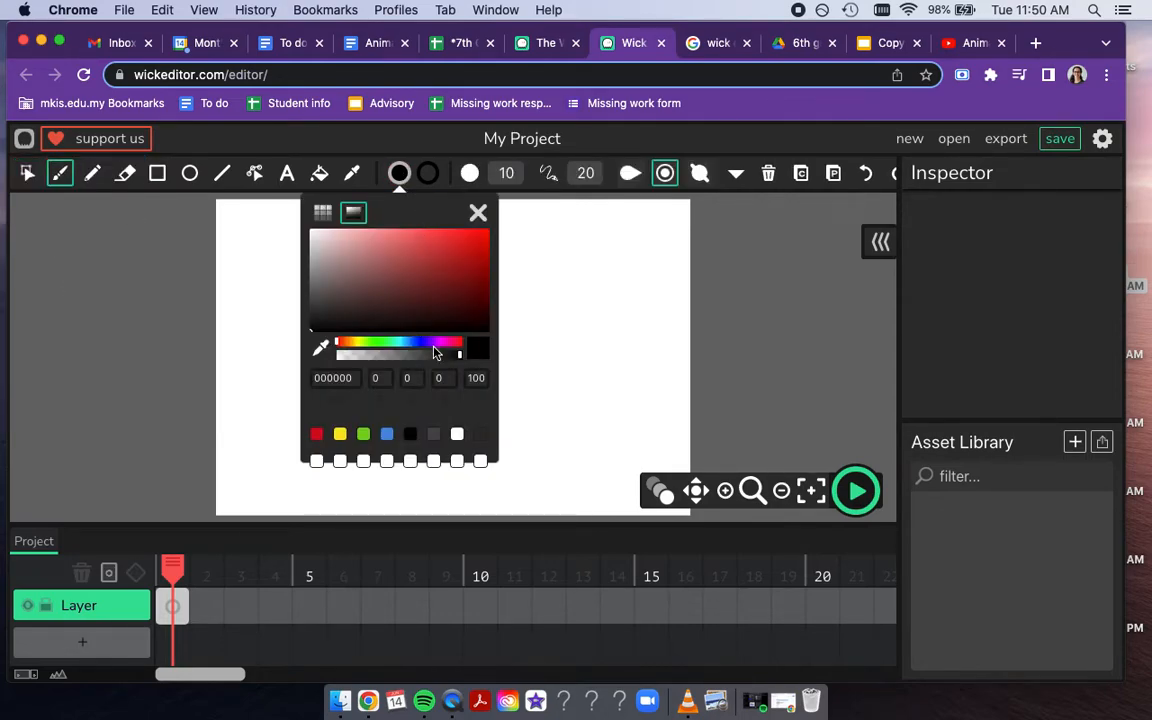
left_click(425, 342)
left_click(466, 231)
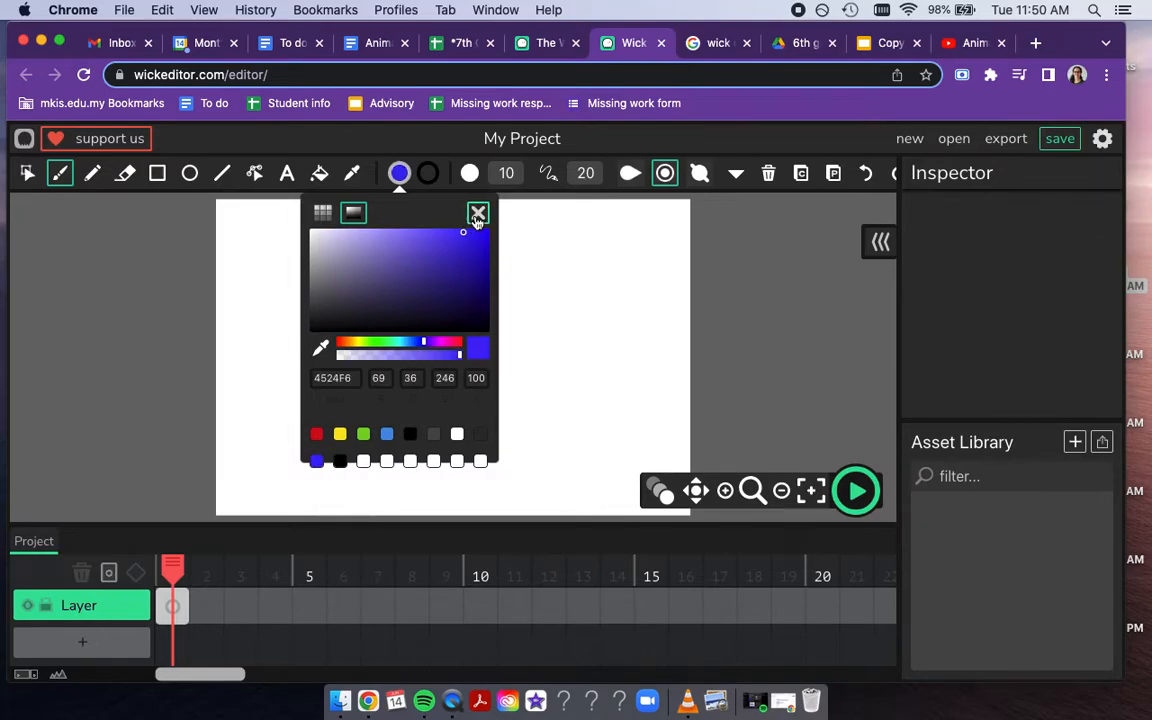
left_click(477, 213)
Draw a wavy blue stroke down the left half of the canvas with brush size 6 and smoothing 99
left_click(507, 174)
left_click_drag(463, 203, 458, 203)
left_click(588, 172)
left_click_drag(550, 203, 566, 204)
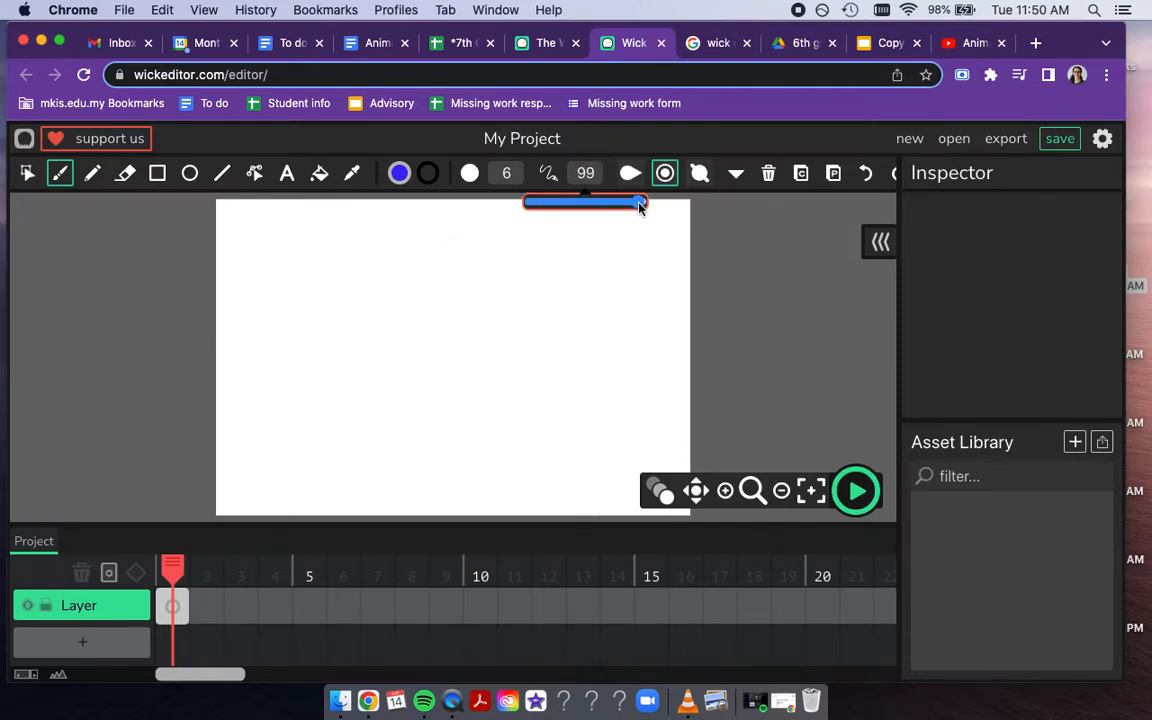
mouse_move(243, 329)
left_mouse_down()
mouse_move(256, 390)
mouse_move(293, 378)
left_mouse_up()
mouse_move(339, 415)
left_mouse_down()
mouse_move(339, 473)
mouse_move(412, 439)
mouse_move(458, 507)
left_mouse_up()
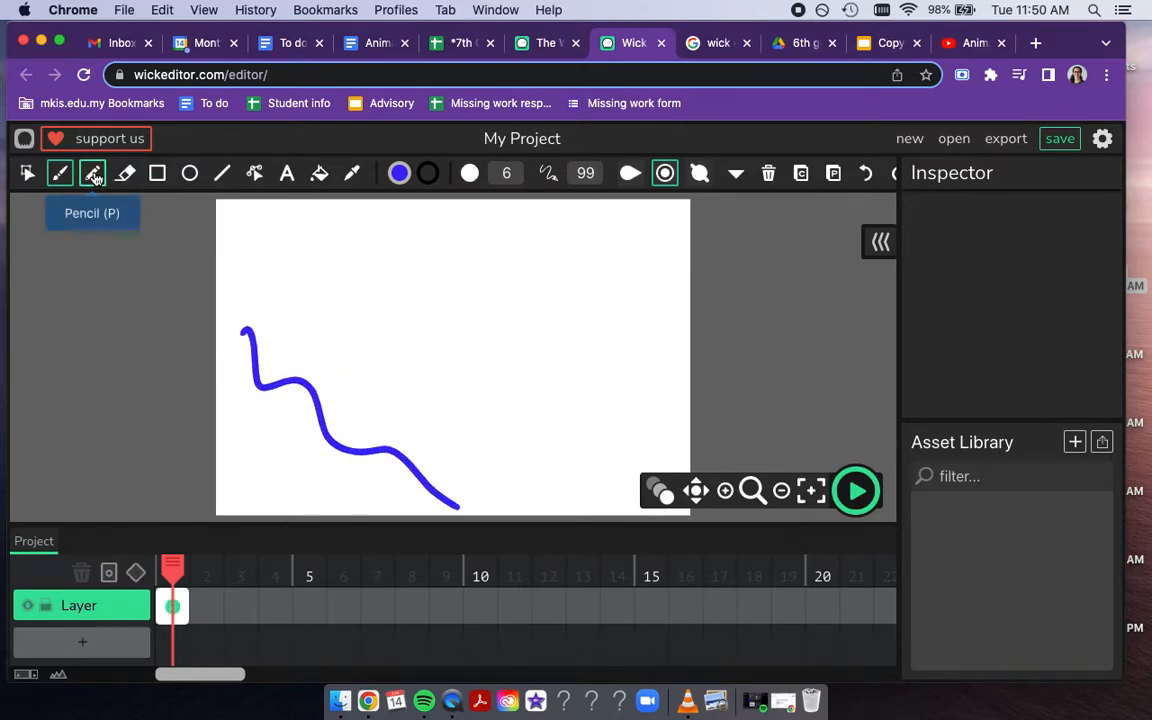
Draw a blue rectangle above the wavy line and set the stroke colour to white FFFFFF
left_click(160, 174)
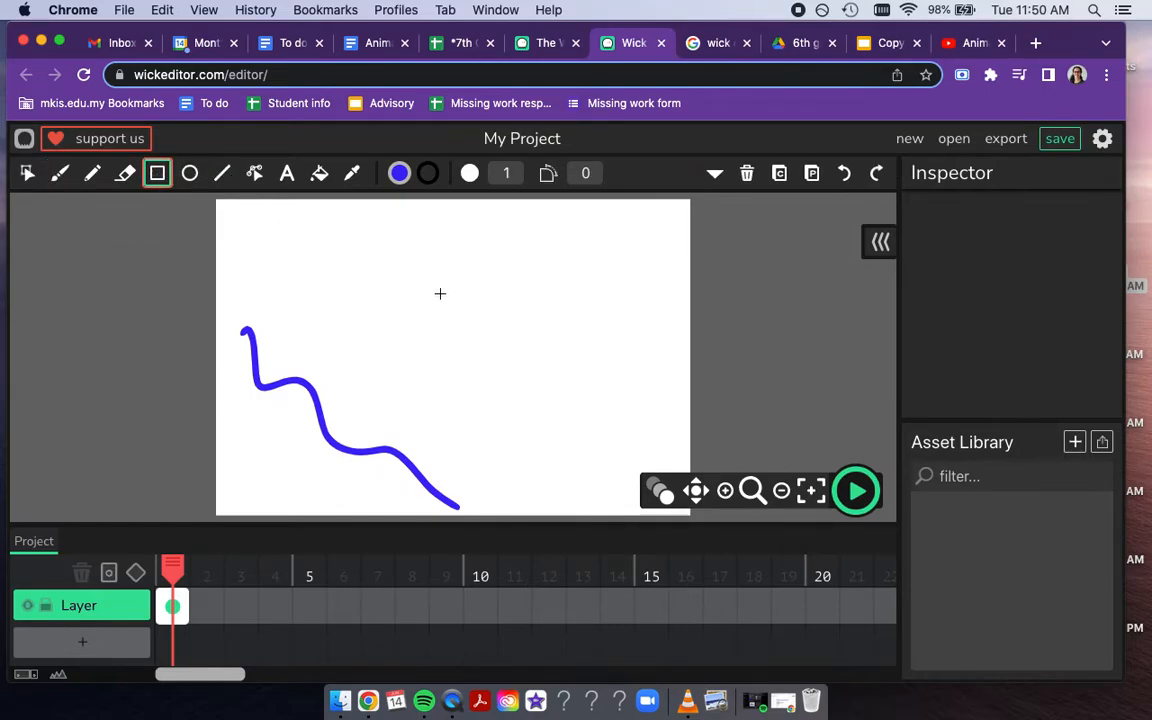
mouse_move(344, 300)
left_mouse_down()
mouse_move(414, 363)
mouse_move(434, 355)
mouse_move(425, 357)
left_mouse_up()
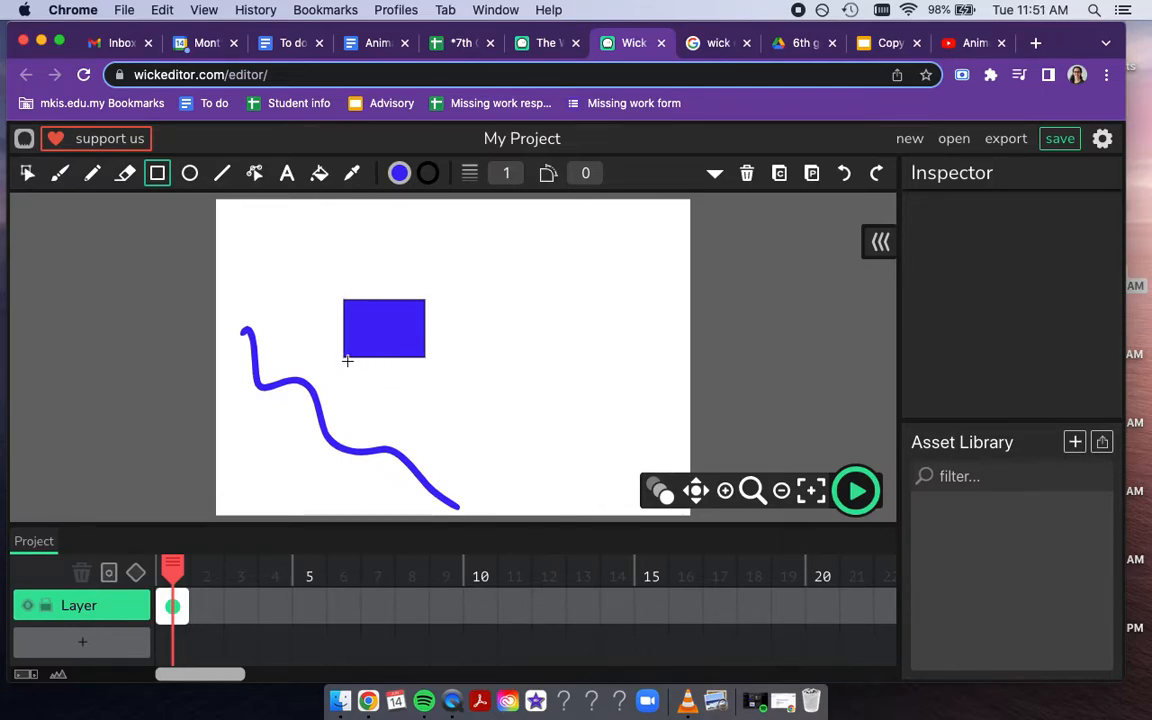
left_click(429, 178)
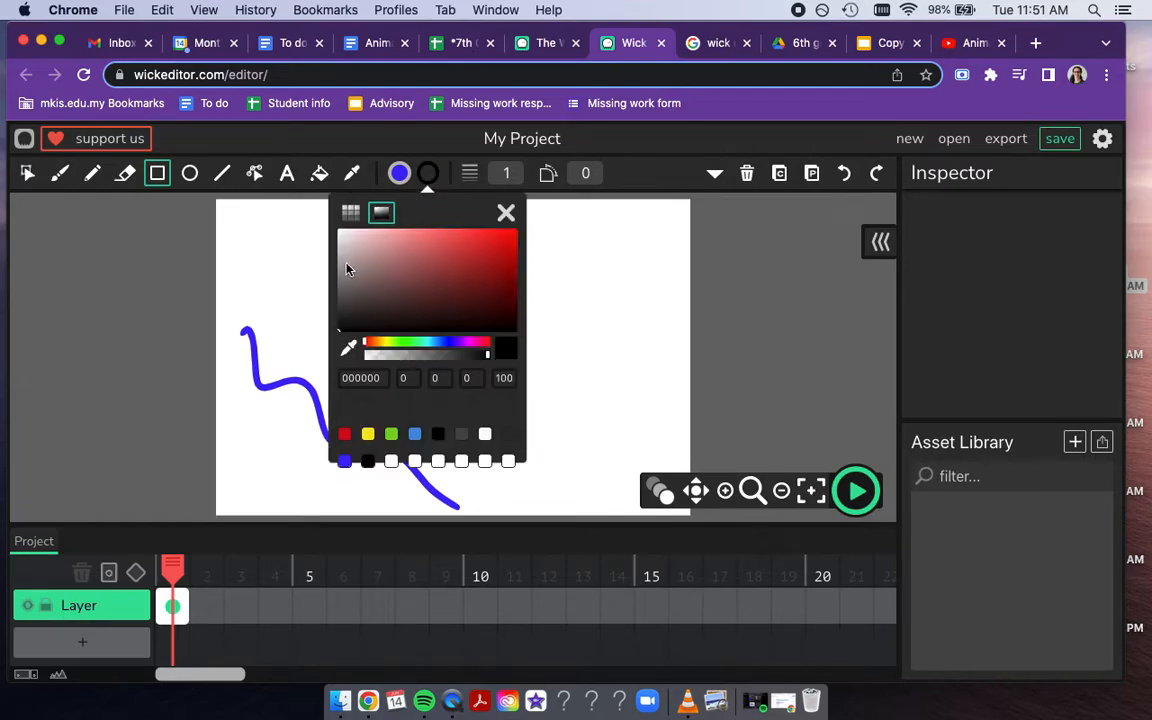
left_click(341, 236)
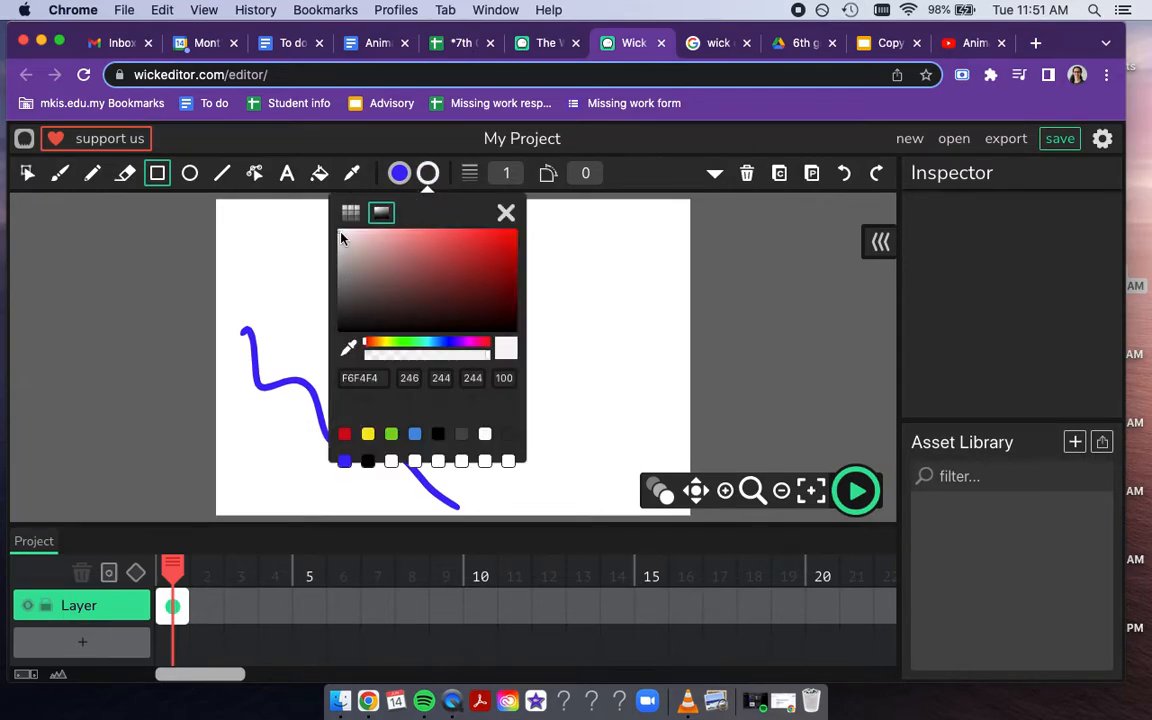
left_click(339, 232)
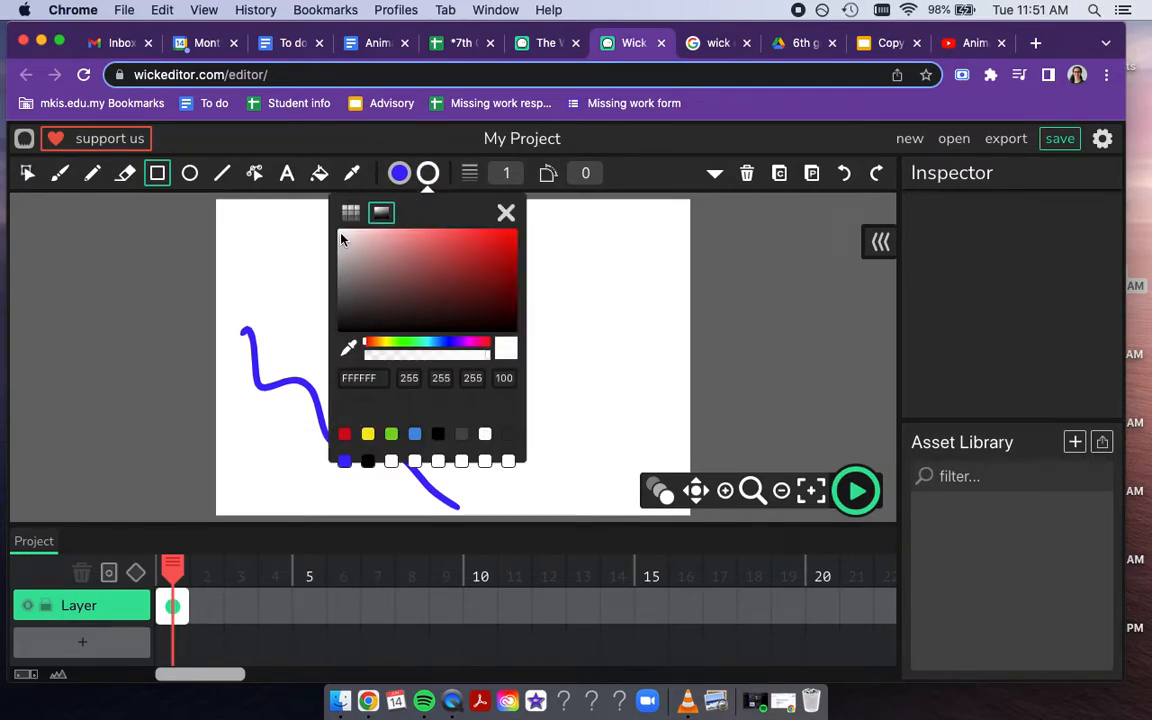
left_click(507, 215)
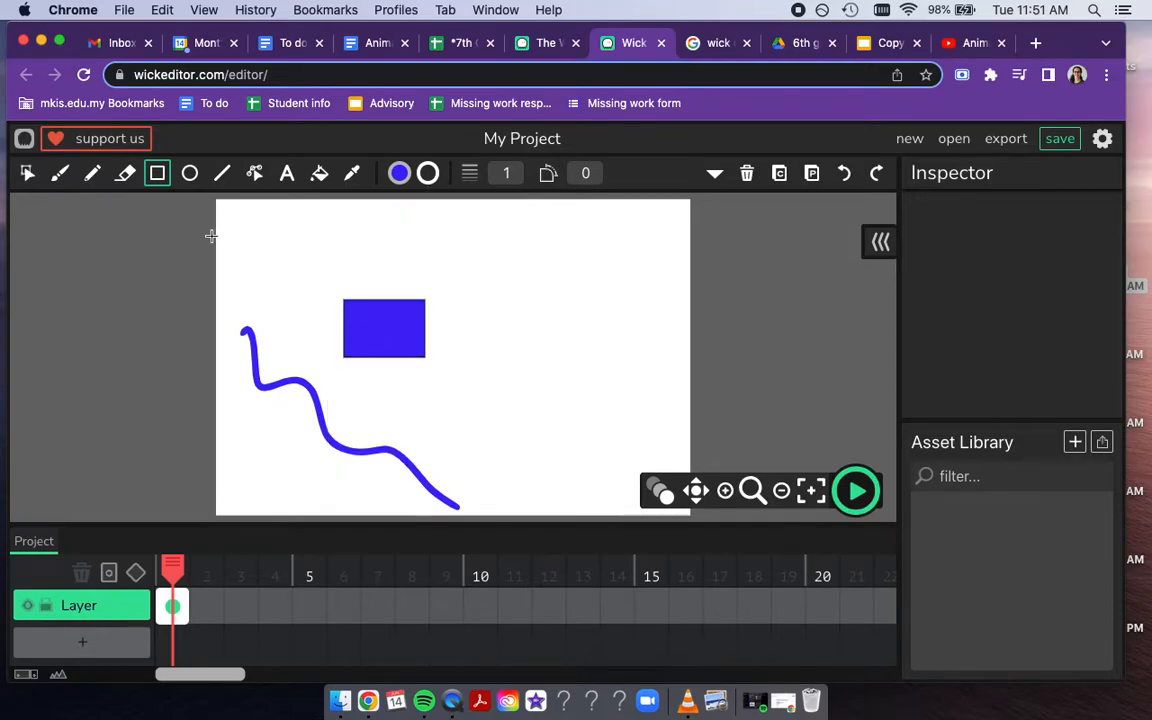
Change the outline colour of the existing blue rectangle to off-white F2EAEA
left_click(27, 173)
left_click(360, 322)
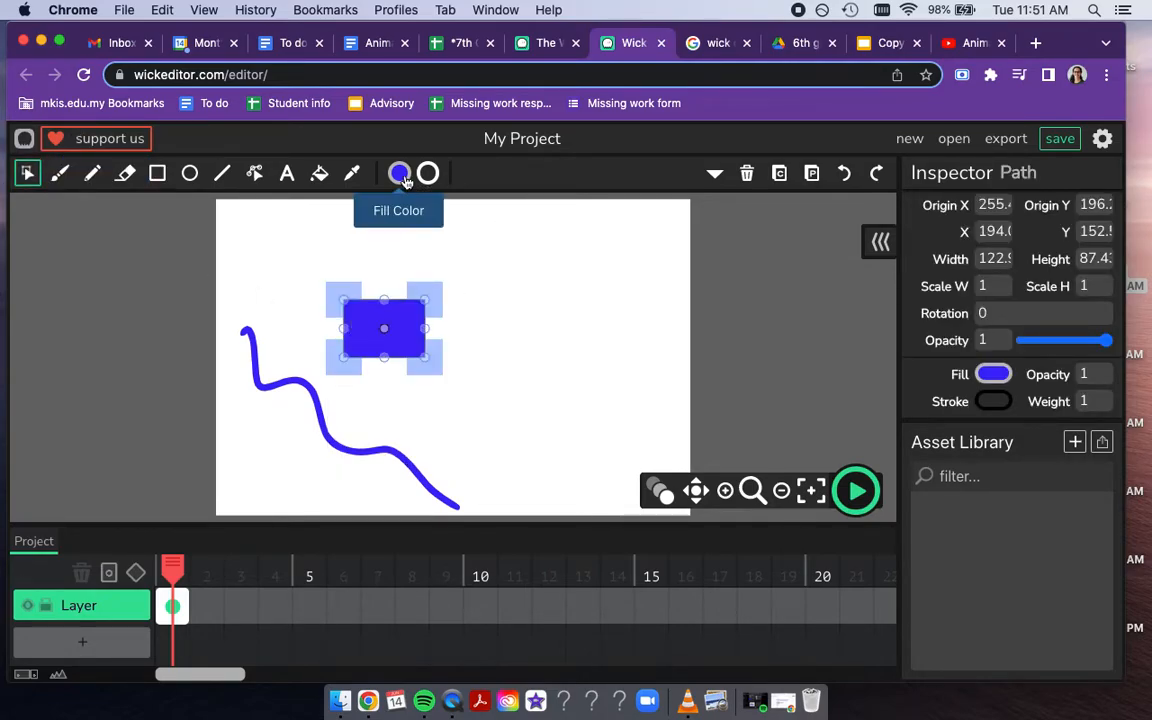
left_click(428, 173)
left_click(346, 241)
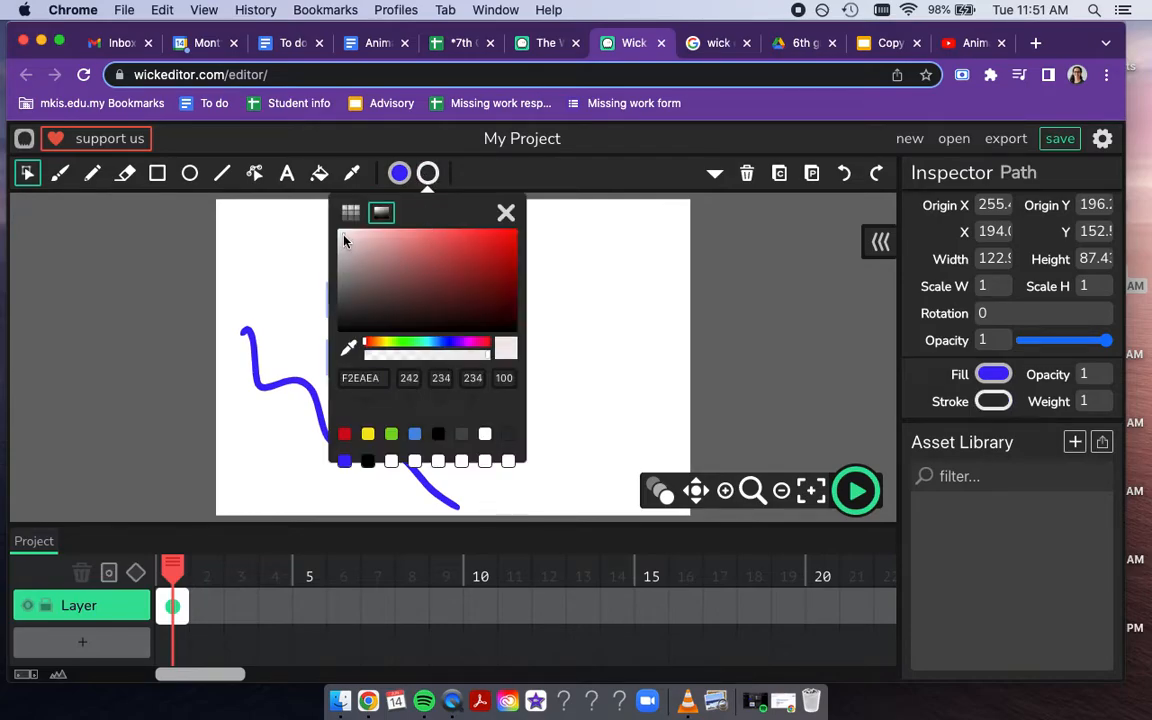
left_click(506, 212)
left_click(555, 288)
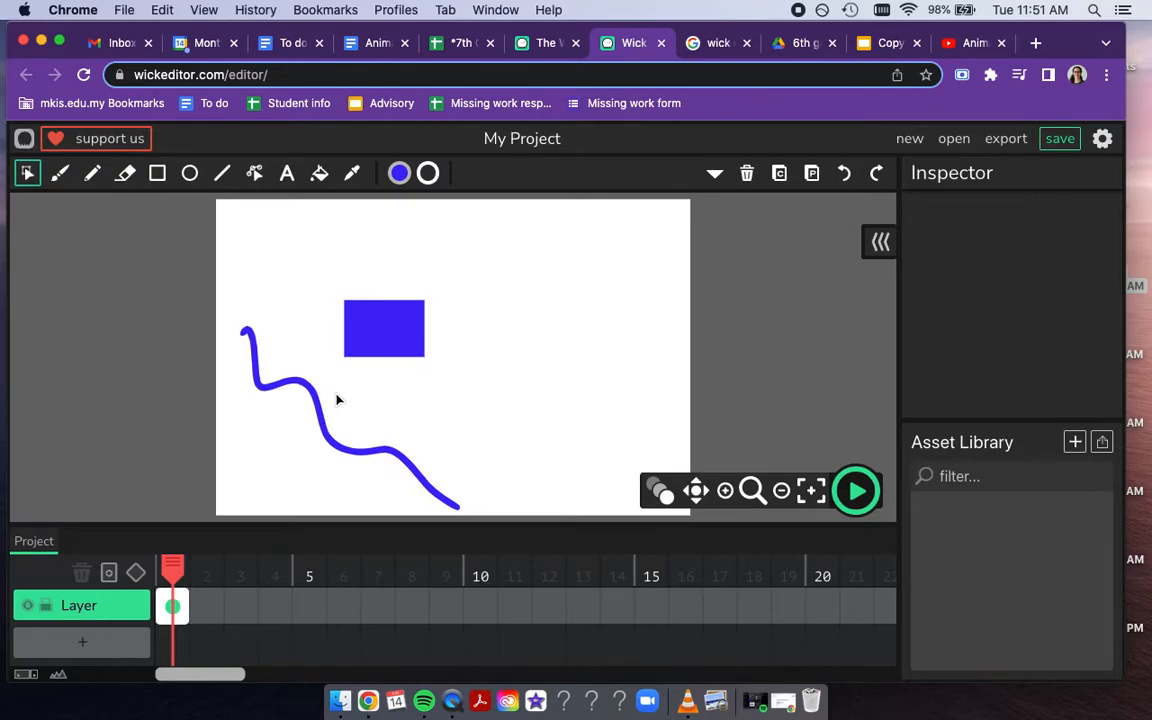
Set the eraser size to 61 and erase the lower end of the wavy line
left_click(125, 173)
left_click(504, 178)
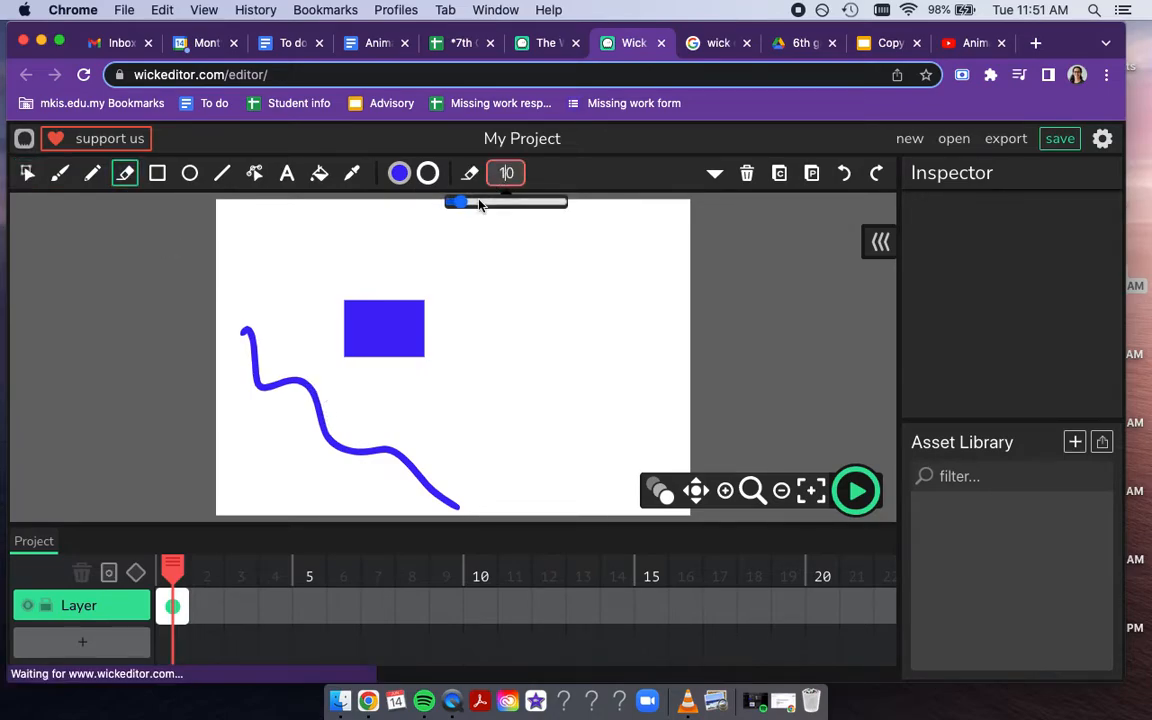
left_click(517, 202)
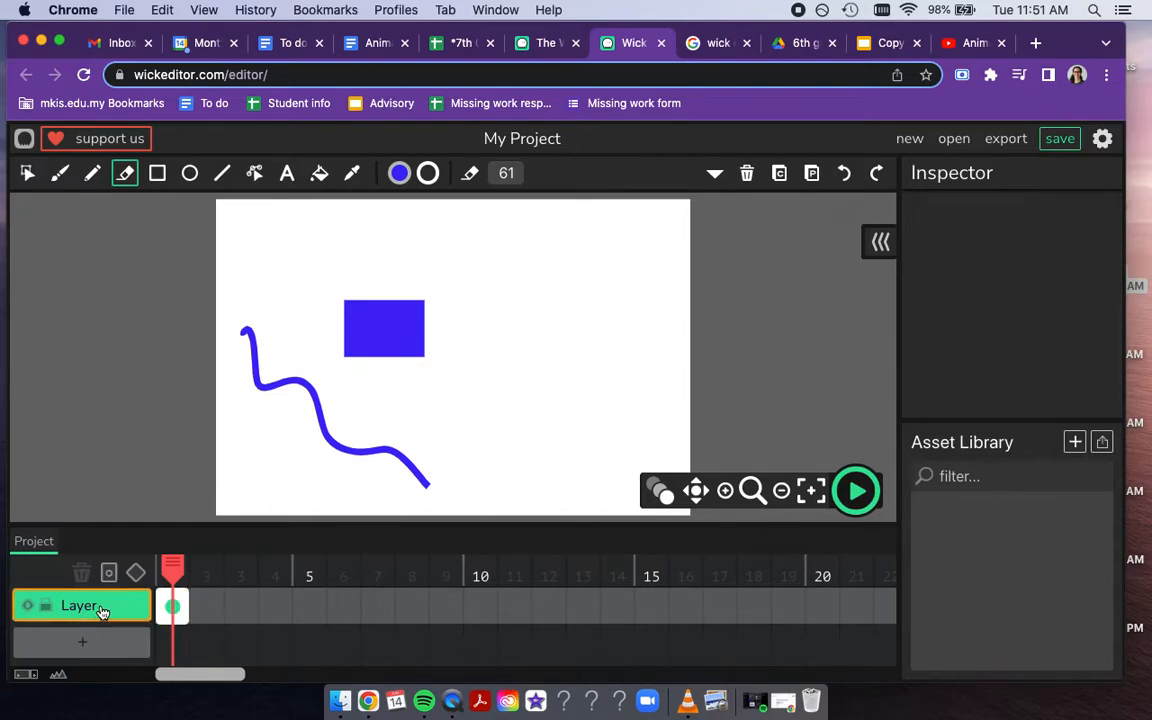
Add a blank frame 2 and copy the rectangle and wavy line from frame 1 into it
left_click(212, 607)
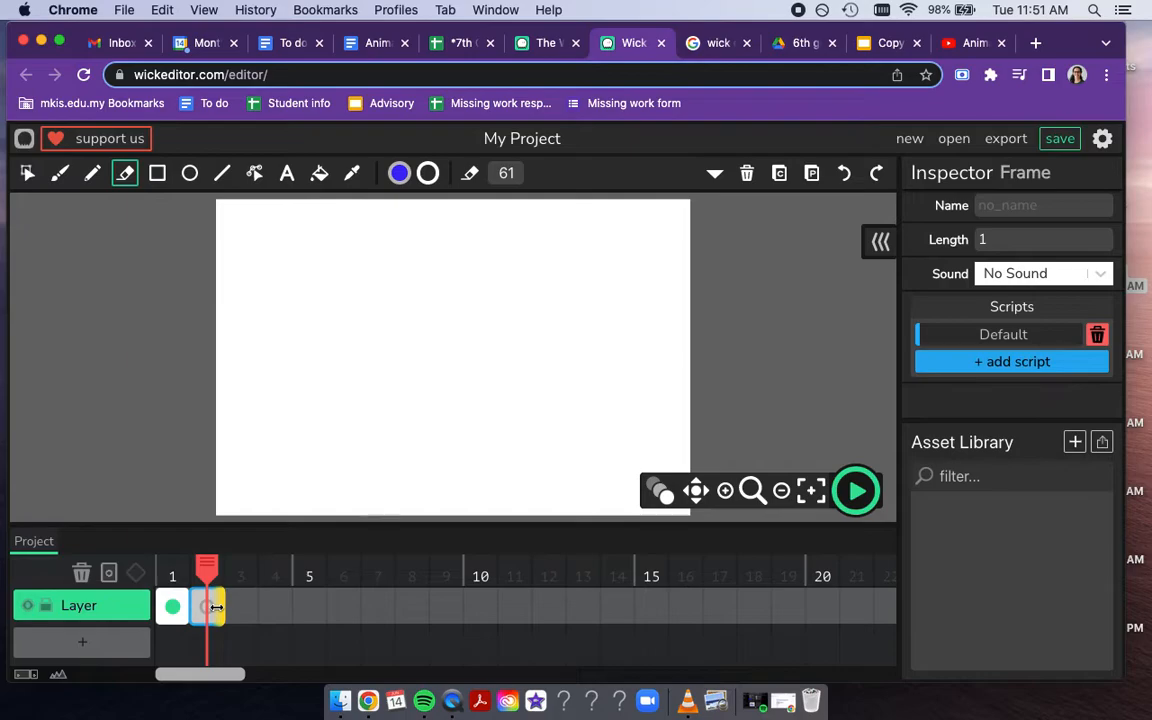
left_click(172, 607)
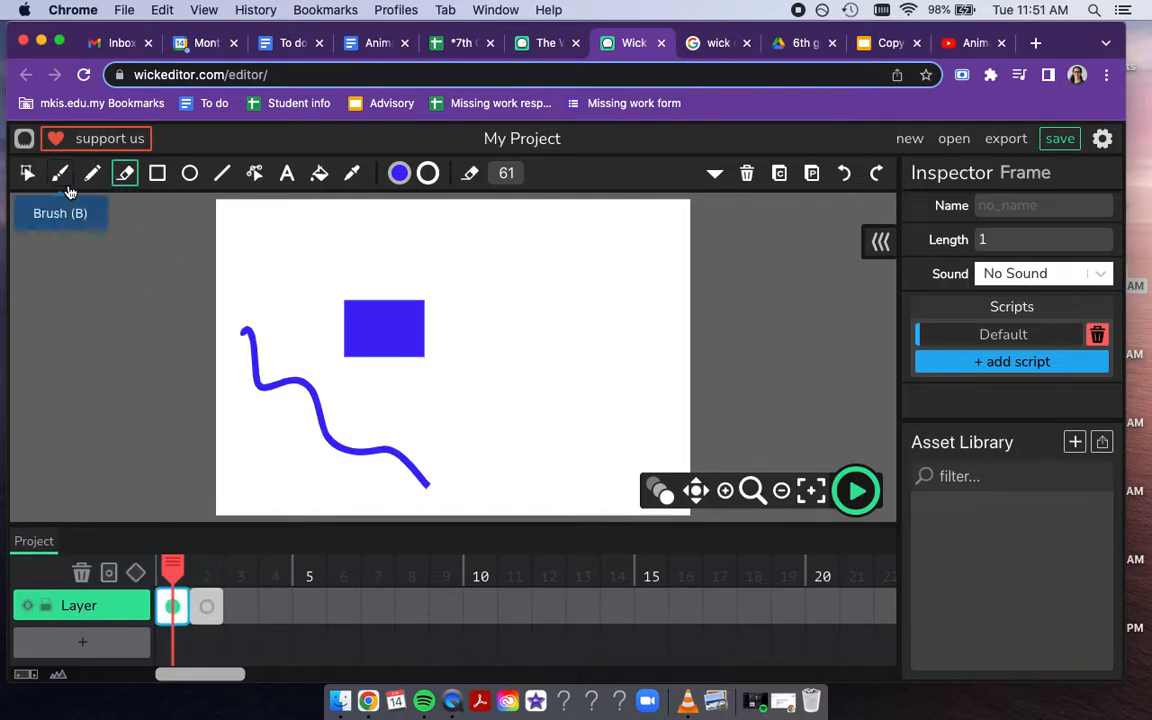
left_click(27, 173)
mouse_move(200, 260)
left_mouse_down()
mouse_move(536, 522)
mouse_move(496, 504)
left_mouse_up()
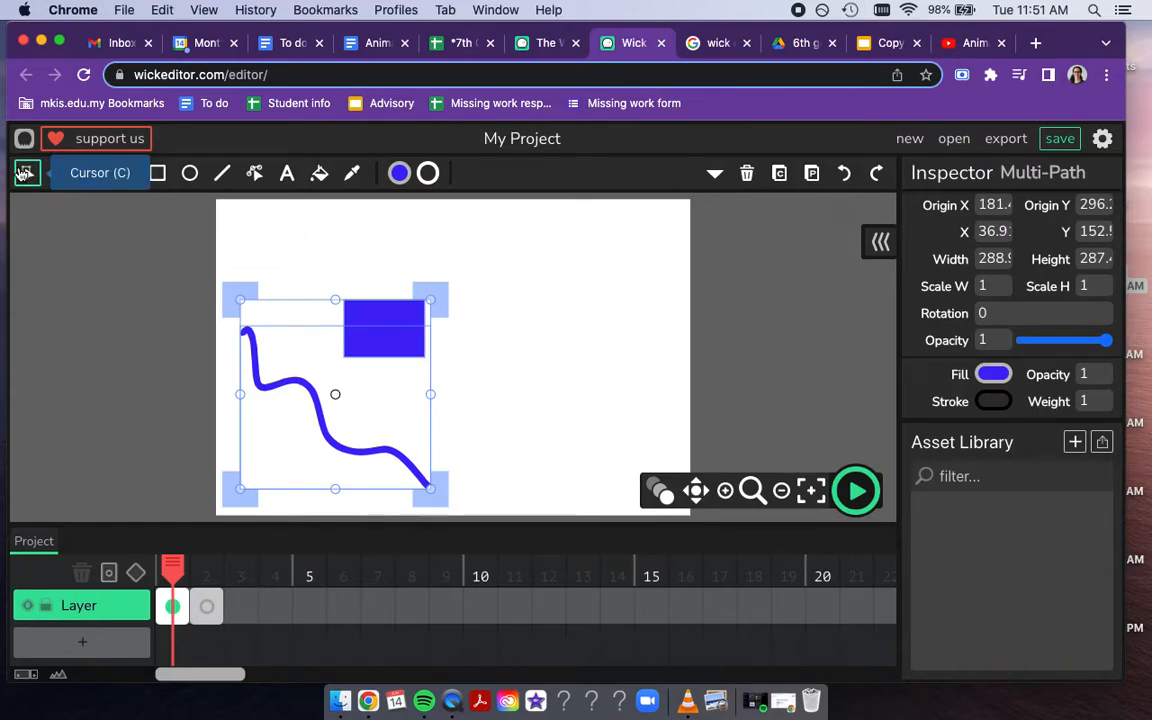
left_click(779, 173)
left_click(206, 606)
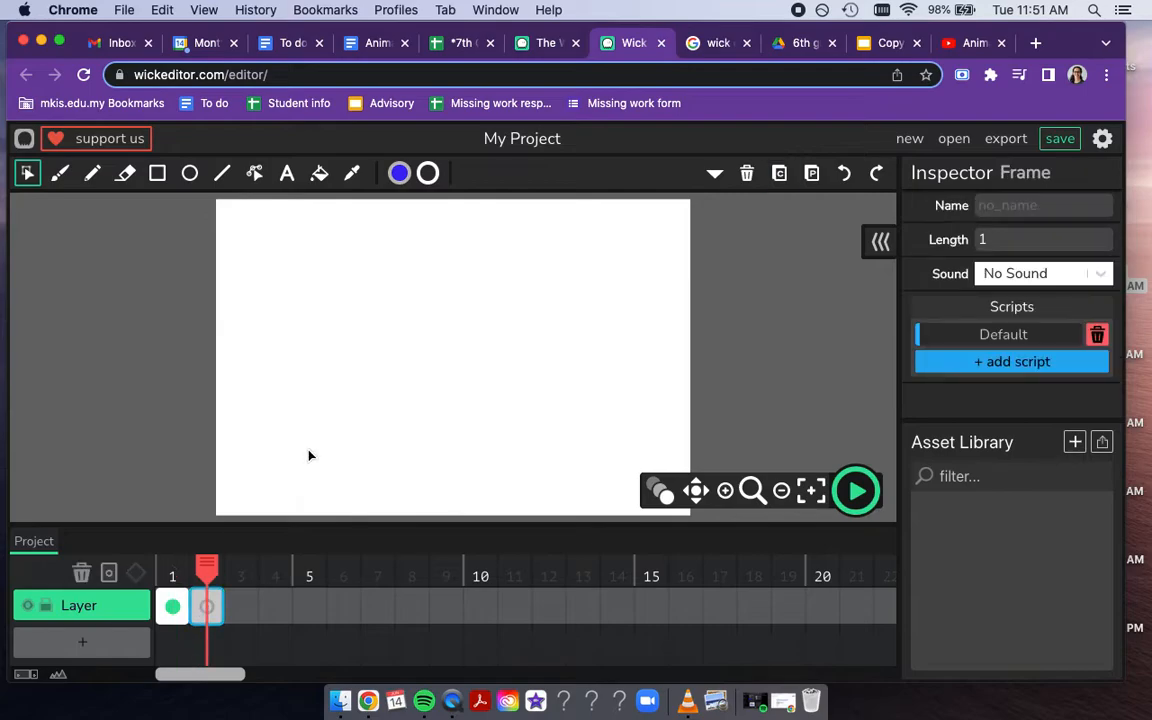
left_click(812, 173)
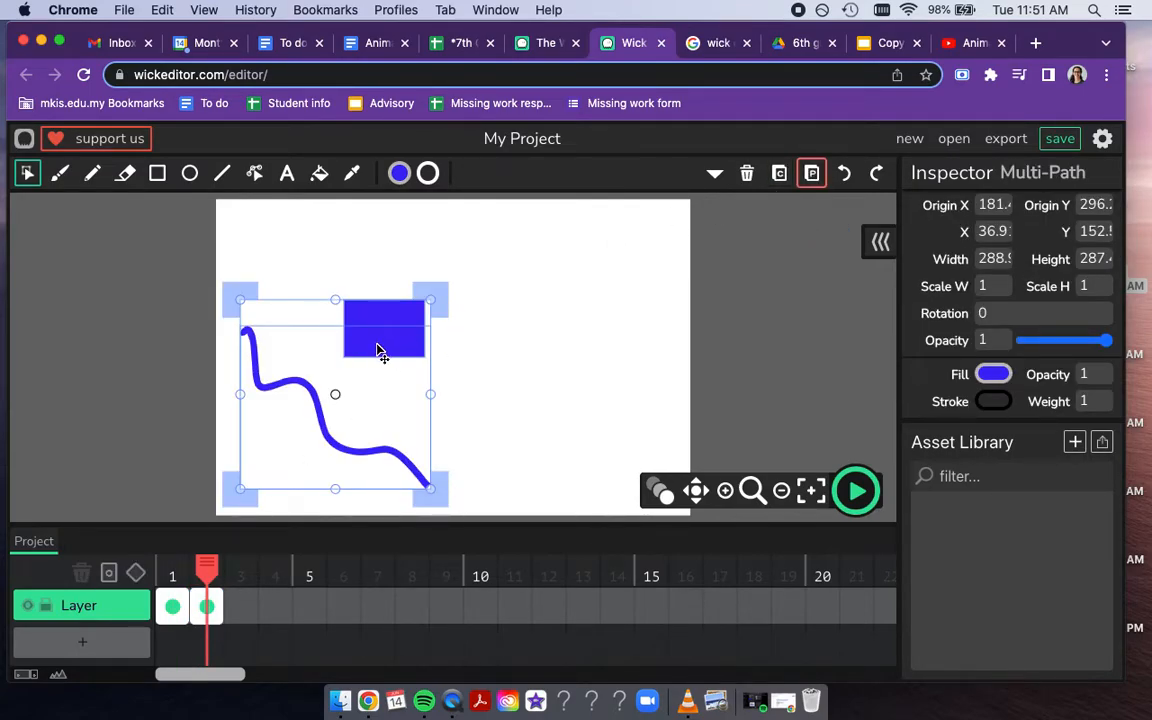
Move the copied artwork on frame 2 slightly up and to the right, and turn on onion skinning
left_click_drag(377, 350, 389, 344)
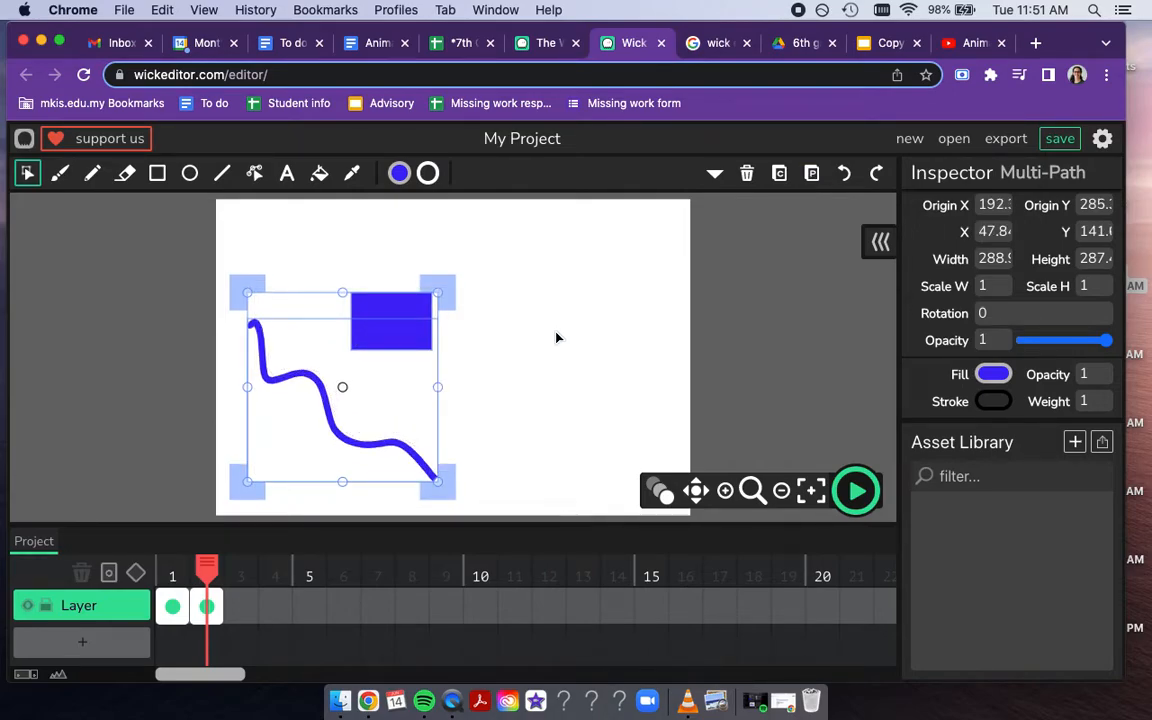
left_click(557, 337)
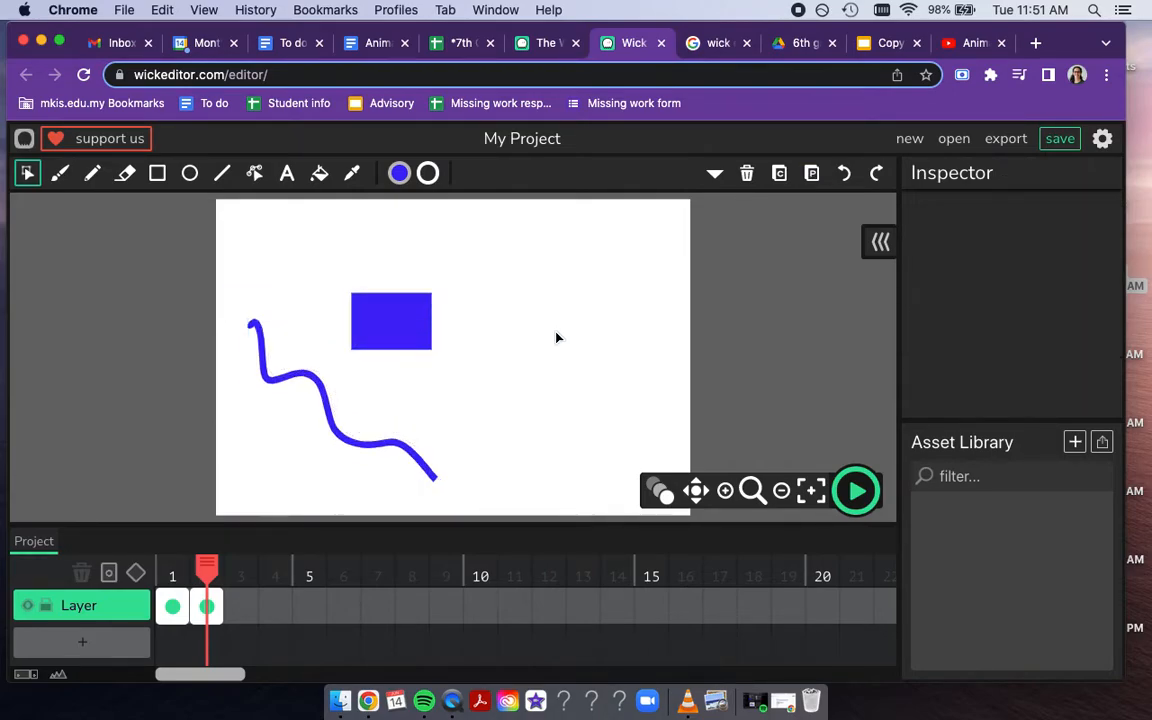
left_click(660, 491)
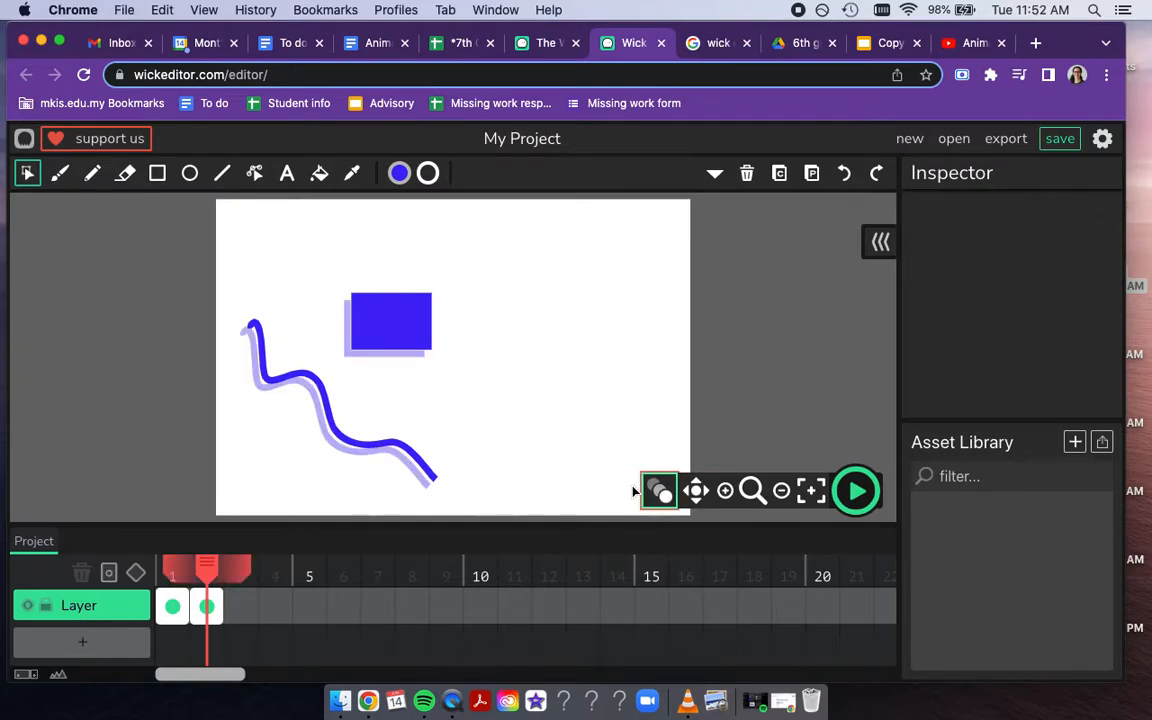
left_click(659, 490)
left_click(659, 490)
Resize the rectangle on frame 2 so it is slightly narrower and taller
left_click(395, 325)
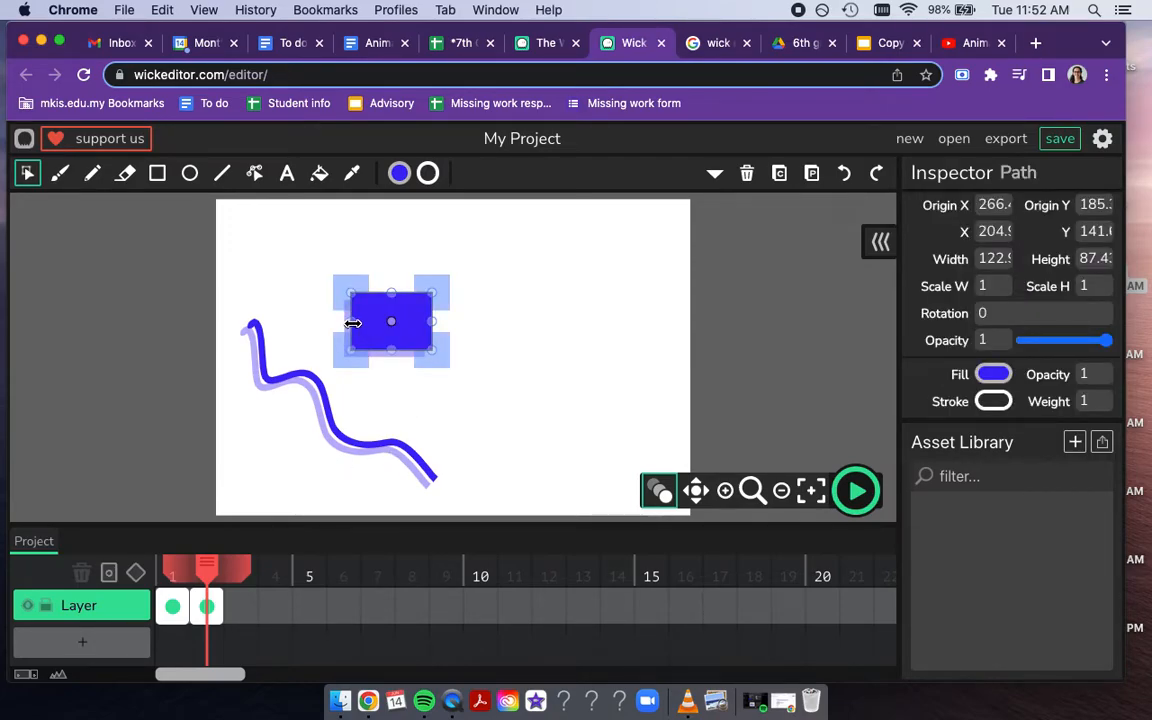
left_click_drag(357, 321, 390, 285)
left_click(628, 299)
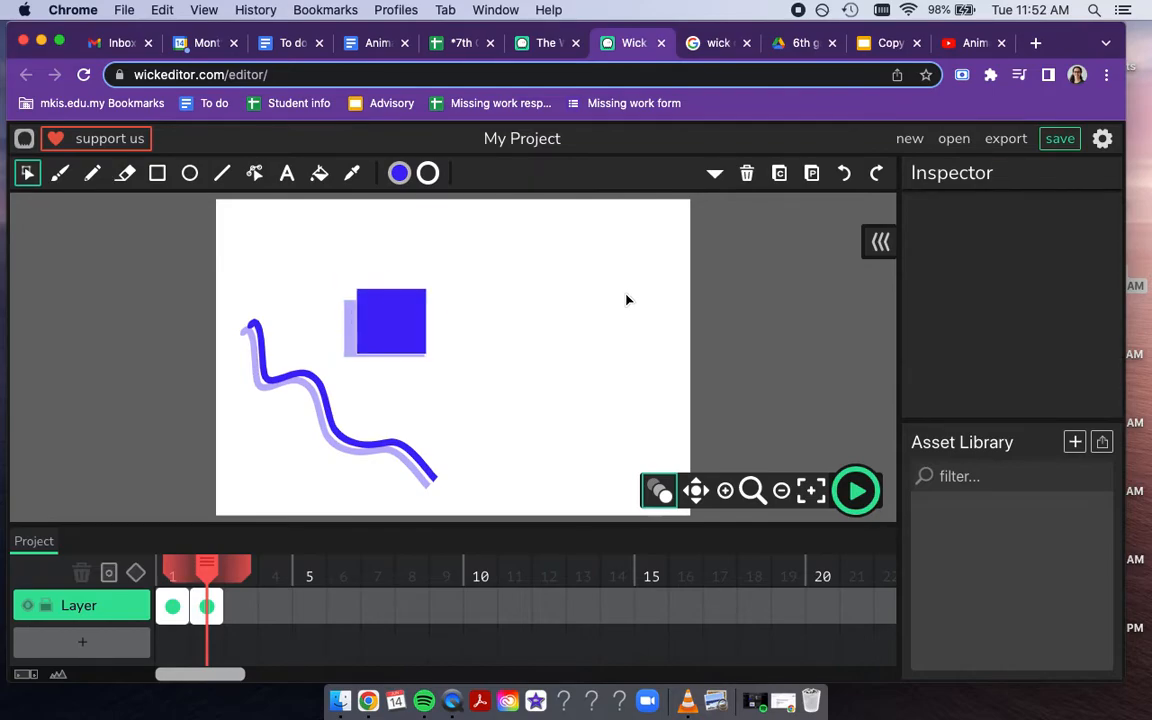
Add a blank frame 3 and copy the rectangle and wavy line from frame 2 into it
left_click(241, 606)
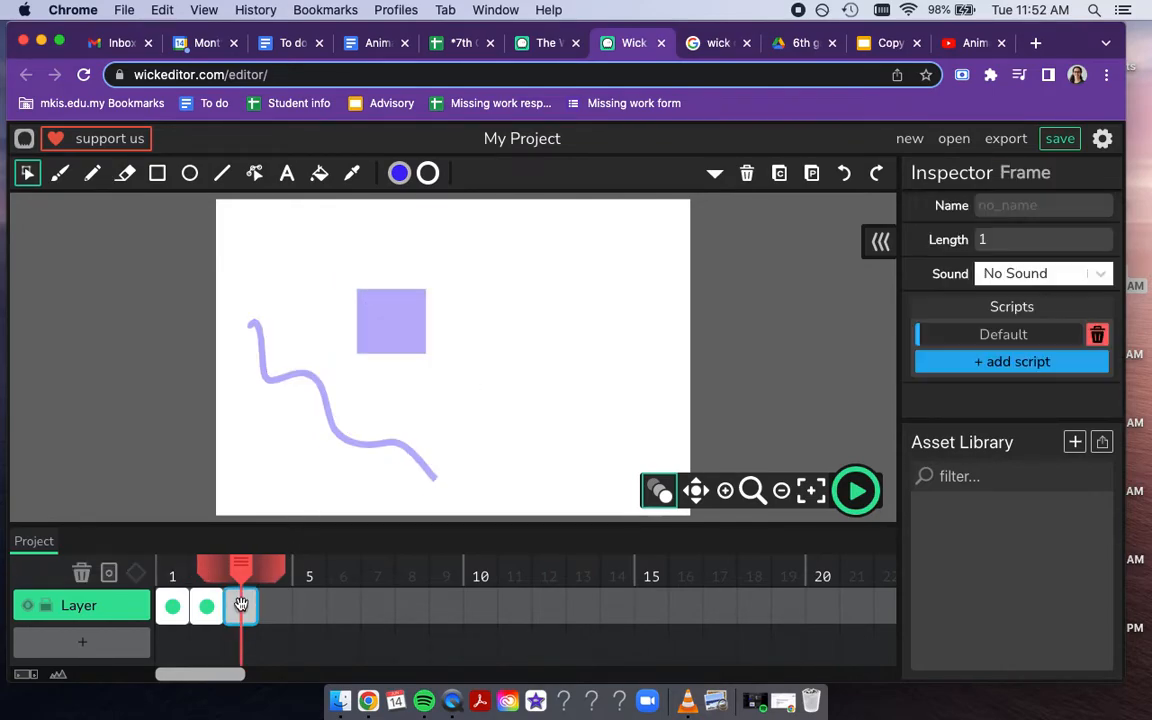
left_click(212, 592)
mouse_move(217, 247)
left_mouse_down()
mouse_move(463, 468)
mouse_move(311, 398)
mouse_move(58, 205)
mouse_move(198, 259)
mouse_move(495, 490)
left_mouse_up()
left_click(779, 173)
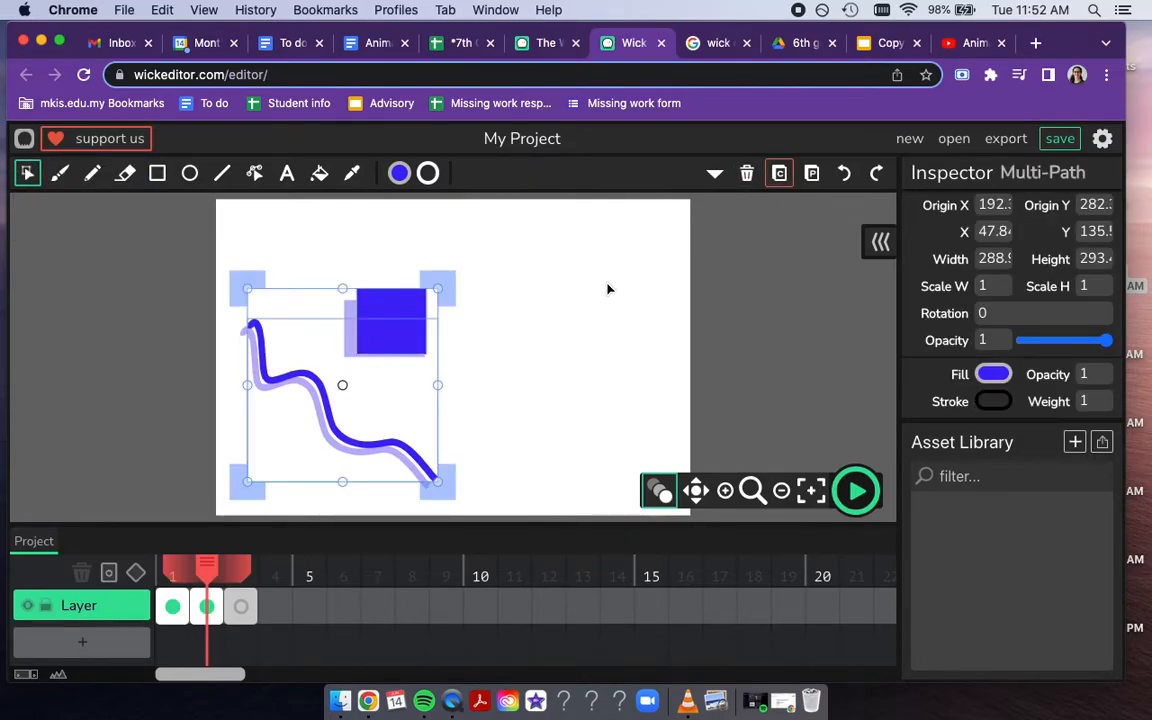
left_click(241, 606)
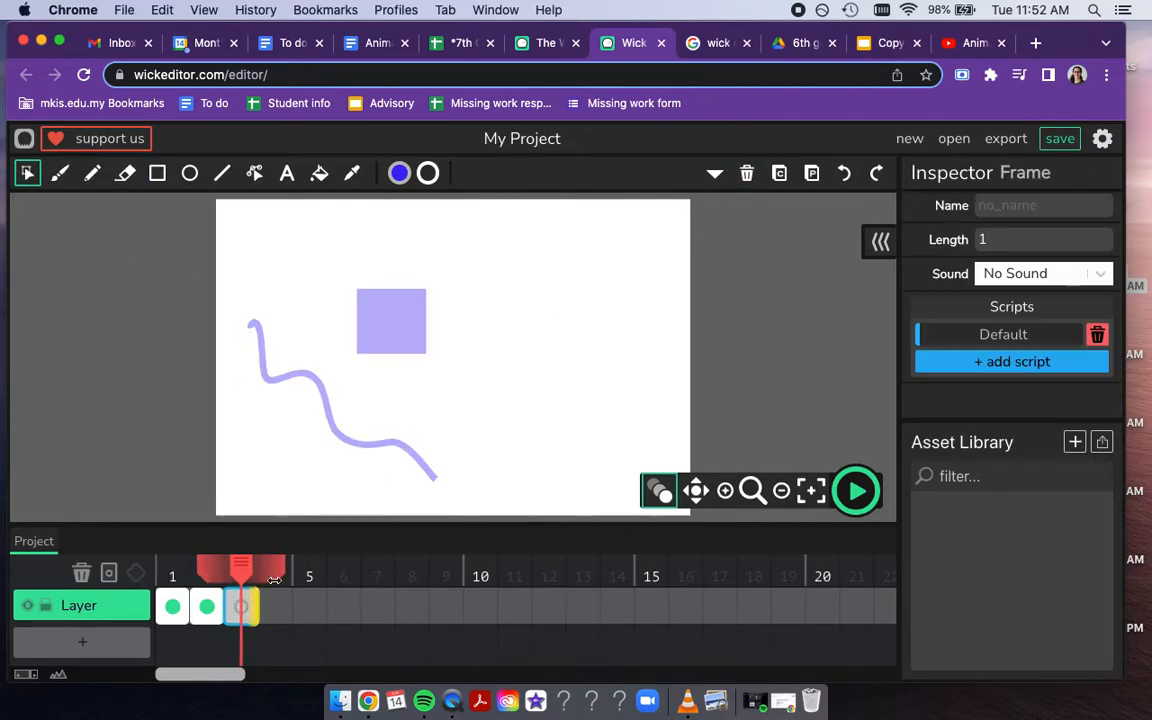
left_click(812, 173)
Move the copied artwork on frame 3 slightly up and to the right, and turn off onion skinning
left_click_drag(399, 314, 407, 310)
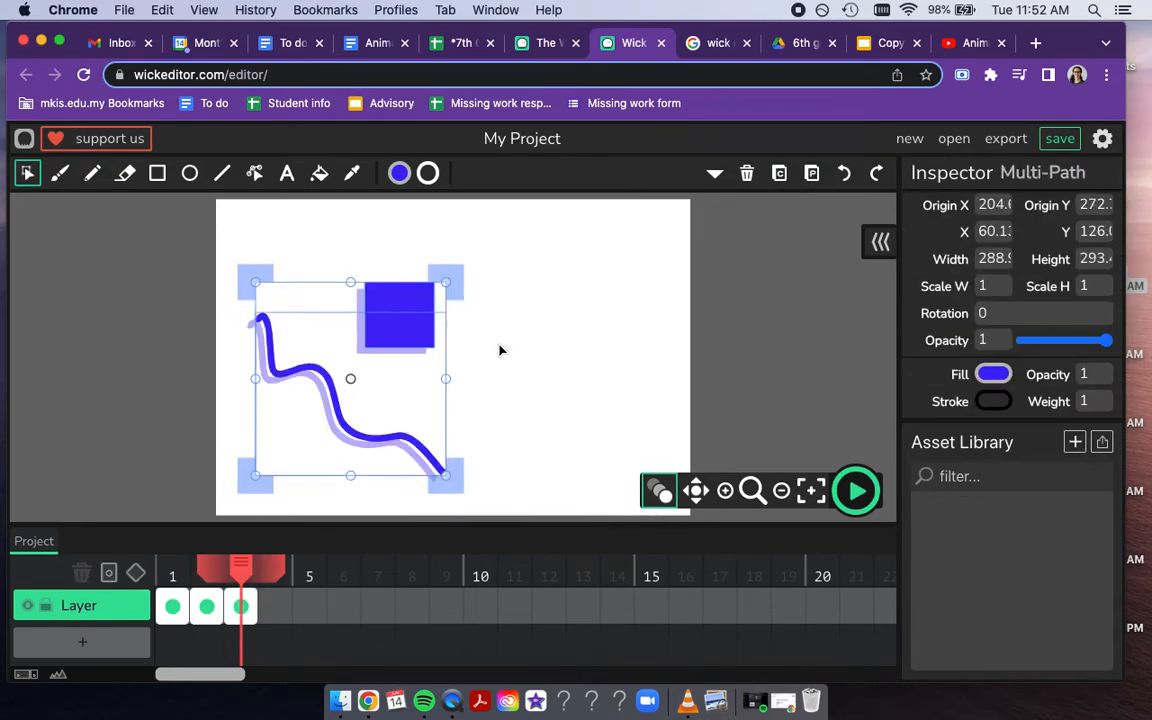
left_click(501, 350)
left_click(660, 491)
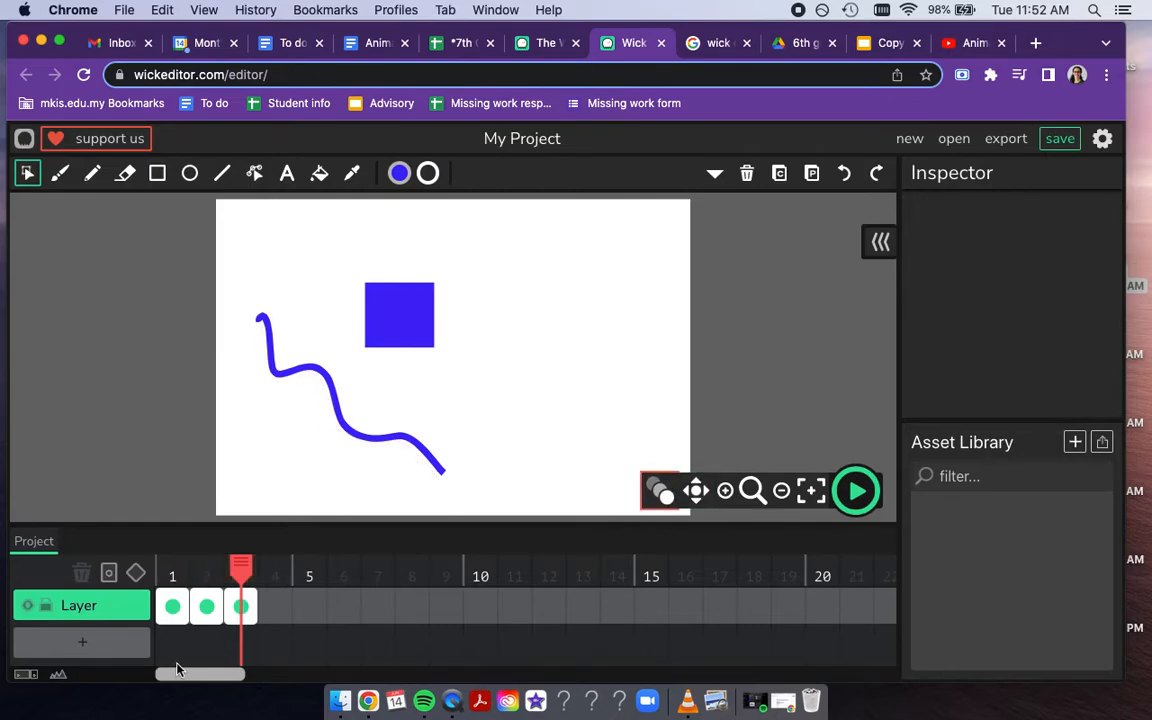
Play and stop a preview of the three-frame animation, and add a second layer to the timeline
left_click(856, 491)
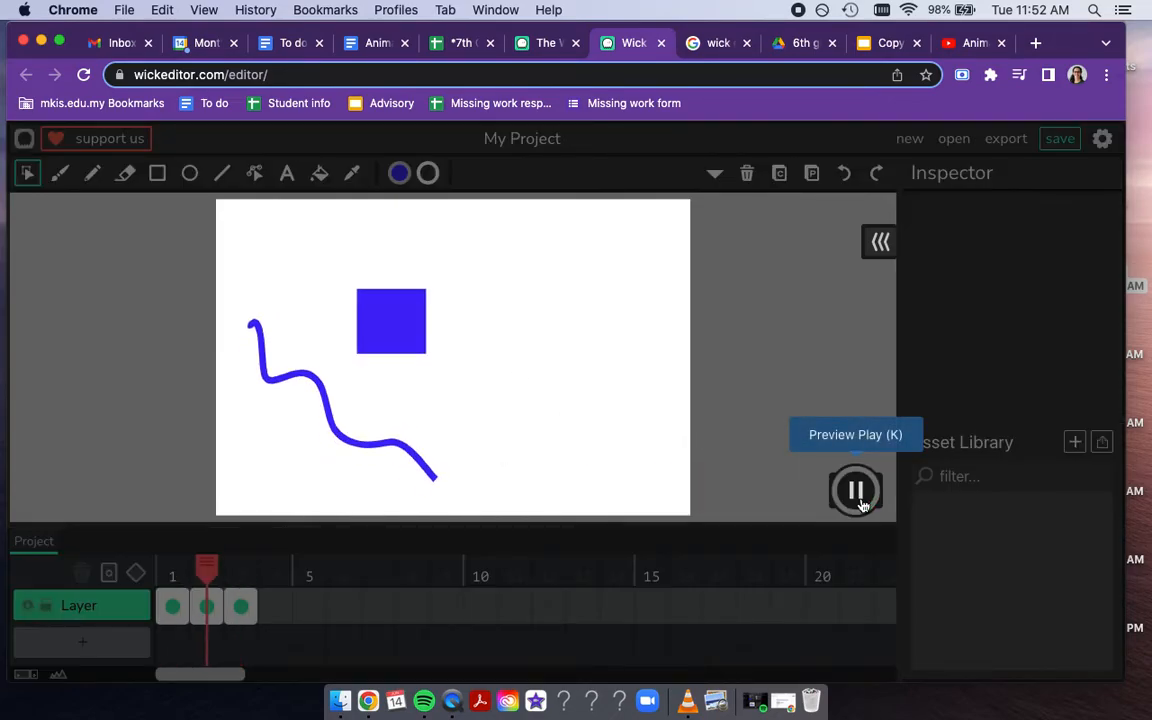
left_click(858, 492)
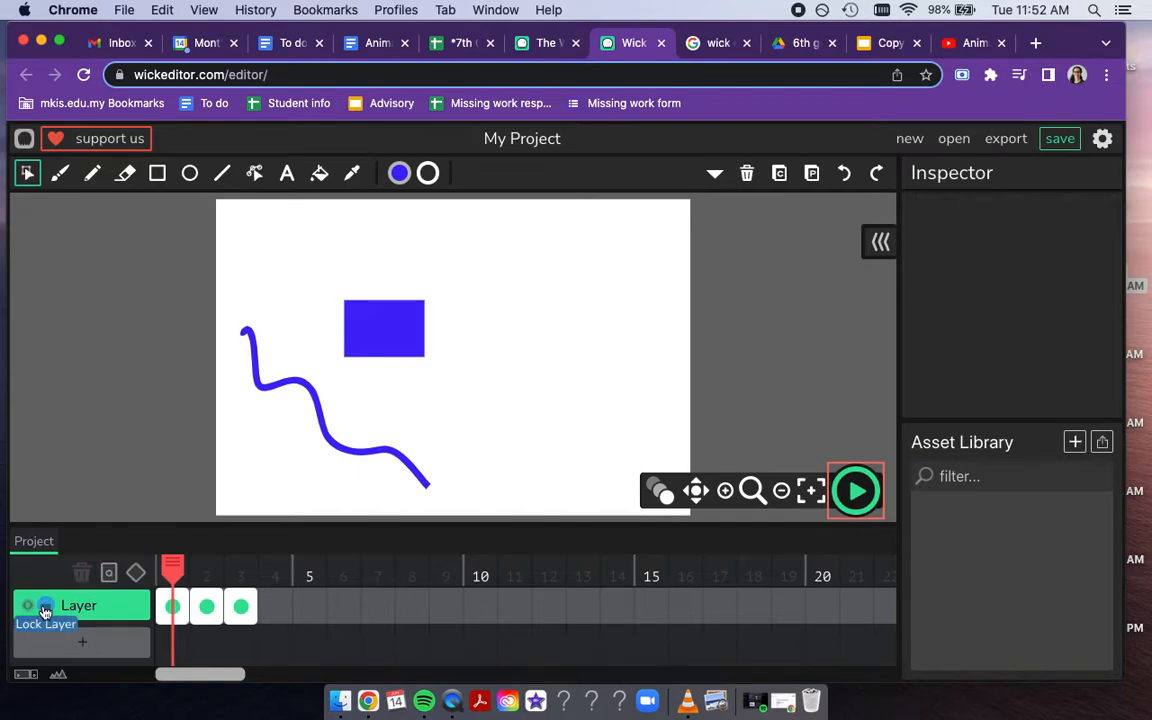
left_click(71, 645)
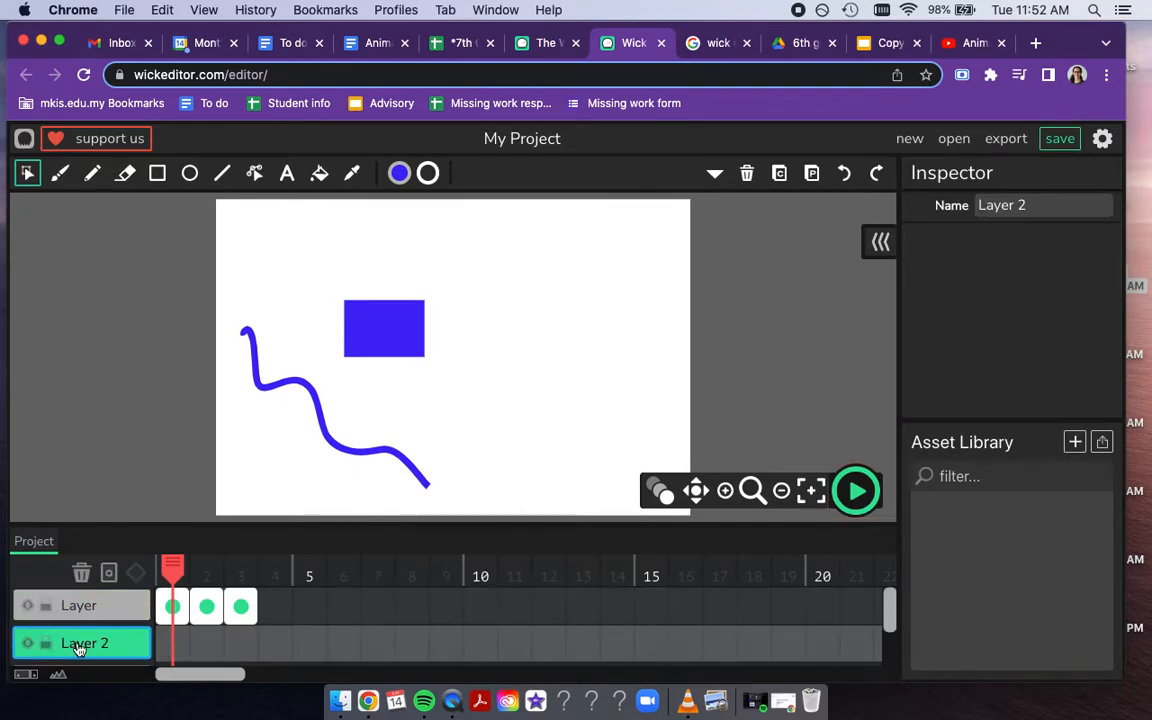
Add a frame at frame 1 of Layer 2 and draw a large blue ellipse beside the rectangle and wavy line
left_click(174, 649)
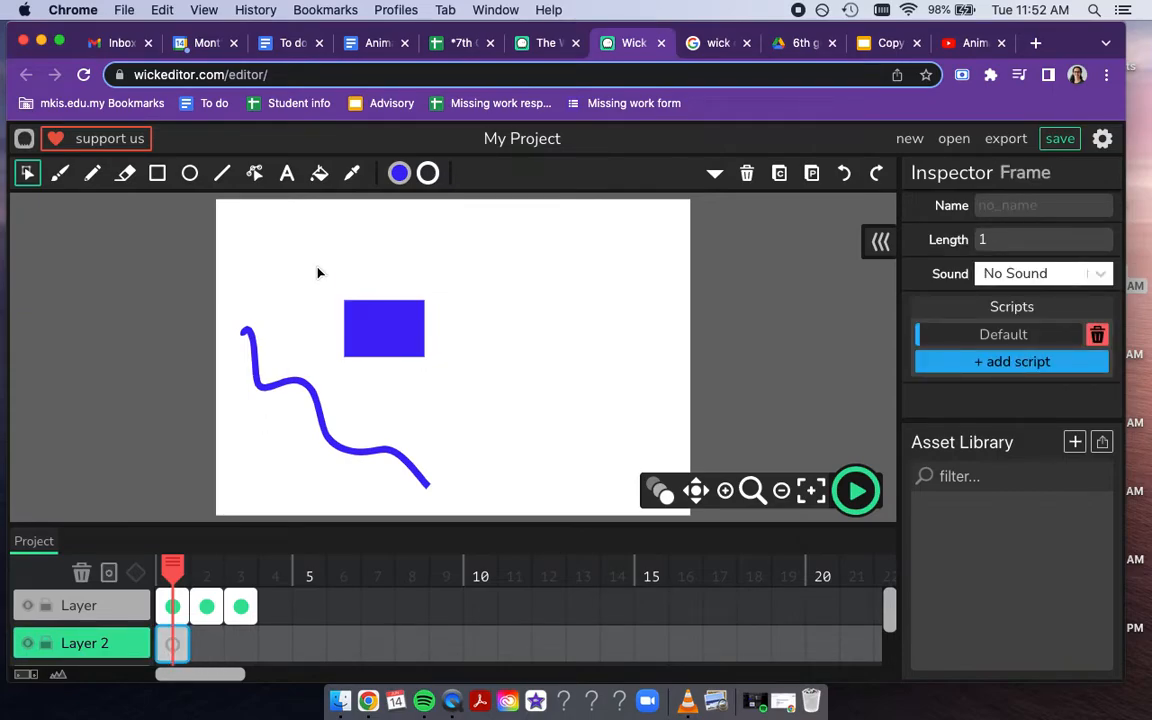
left_click(189, 173)
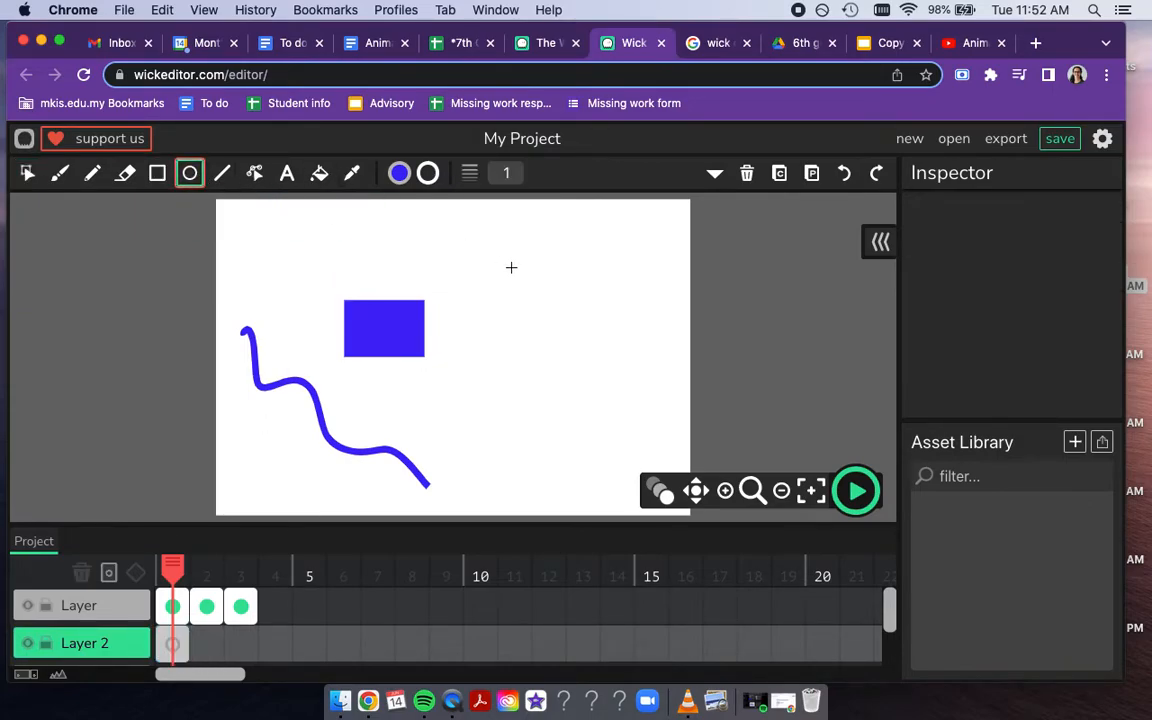
left_click_drag(459, 250, 637, 483)
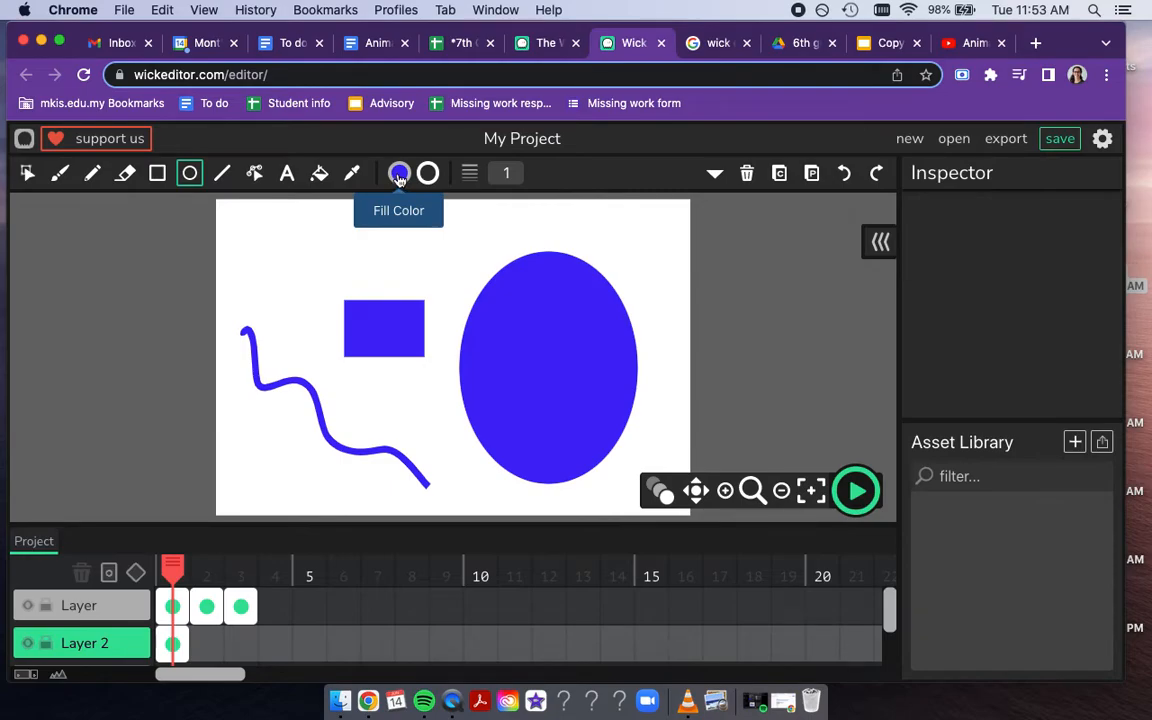
Fill the ellipse with bright green using the paint bucket, and sample the rectangle's blue as the fill color with the eyedropper
left_click(398, 177)
left_click(378, 347)
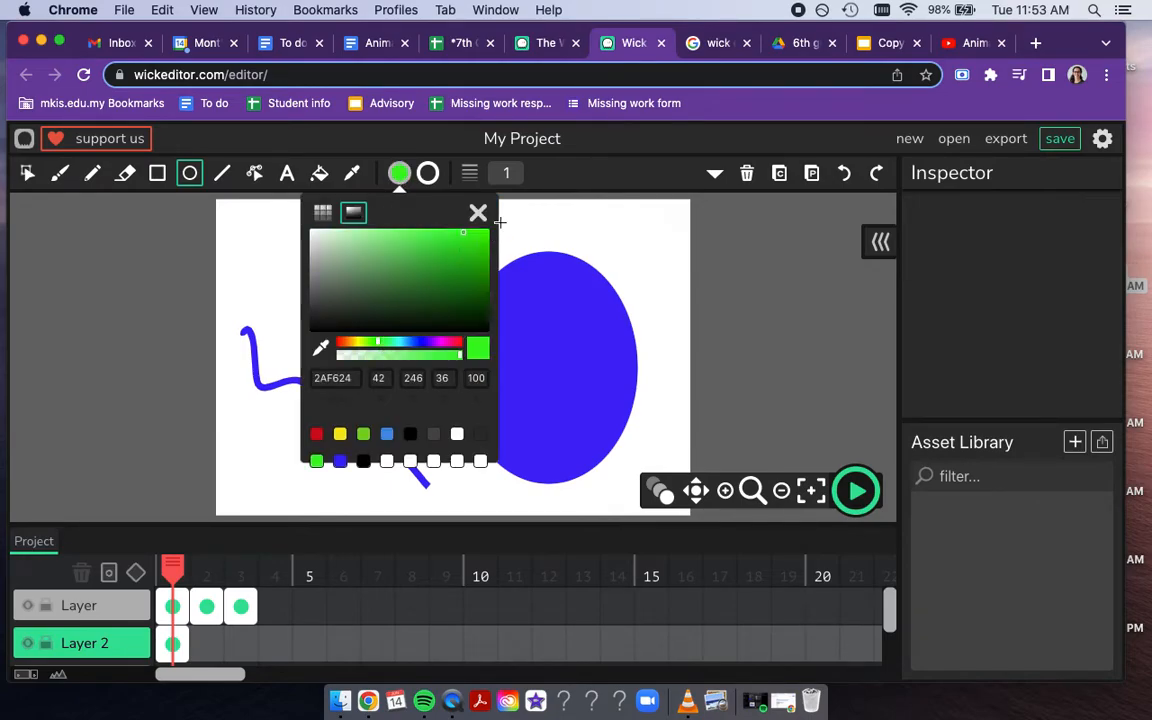
left_click(477, 212)
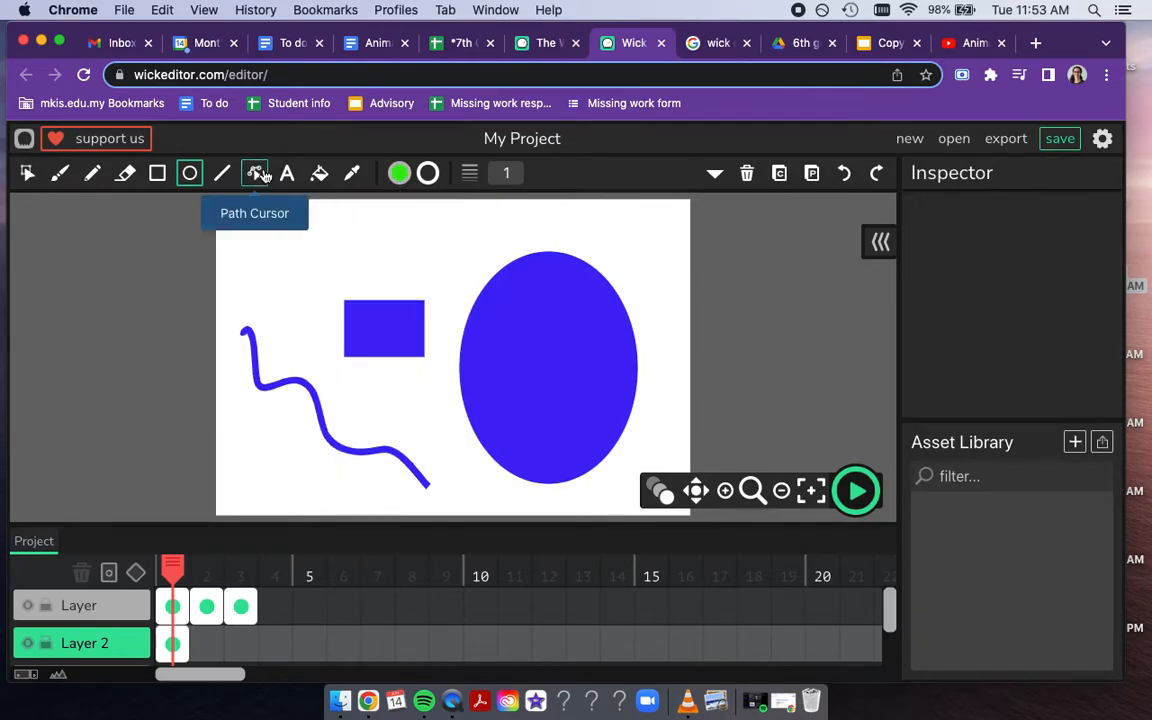
left_click(321, 175)
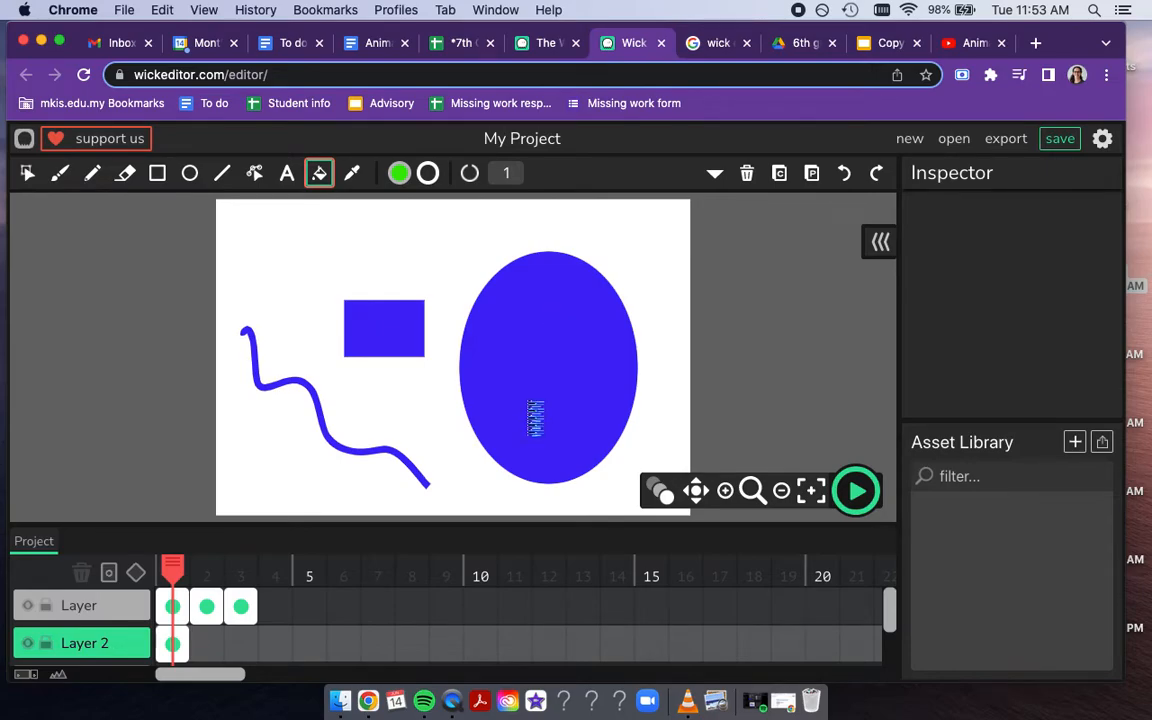
left_click(531, 410)
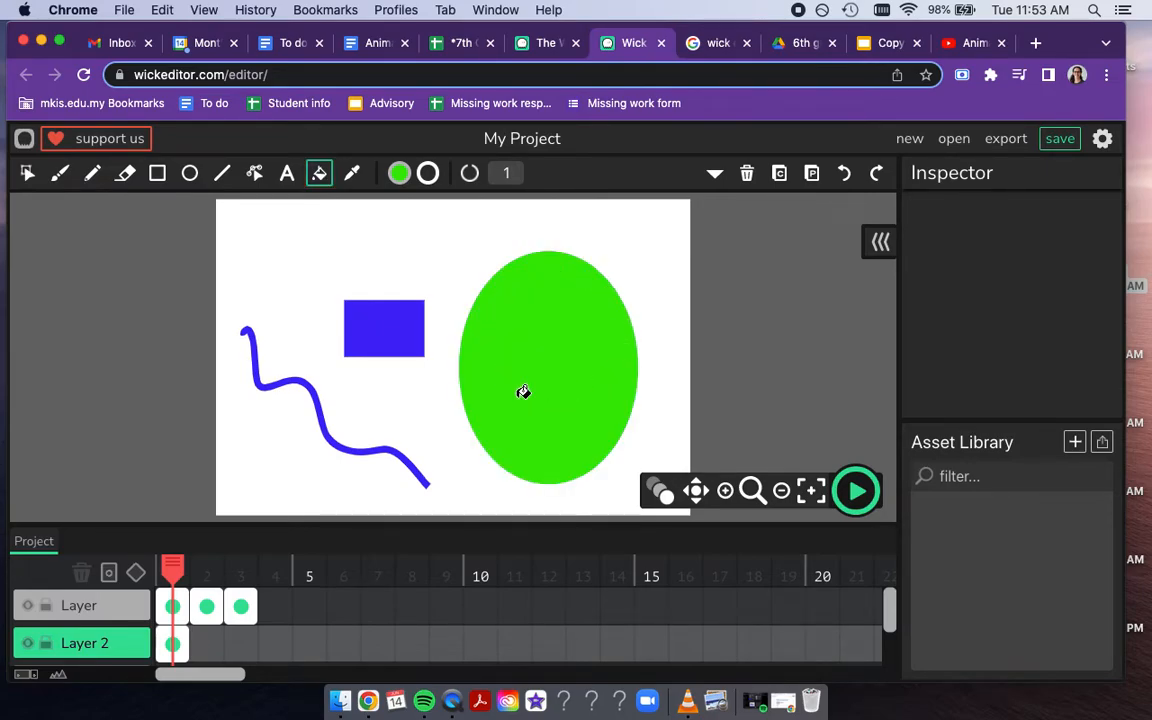
left_click(352, 176)
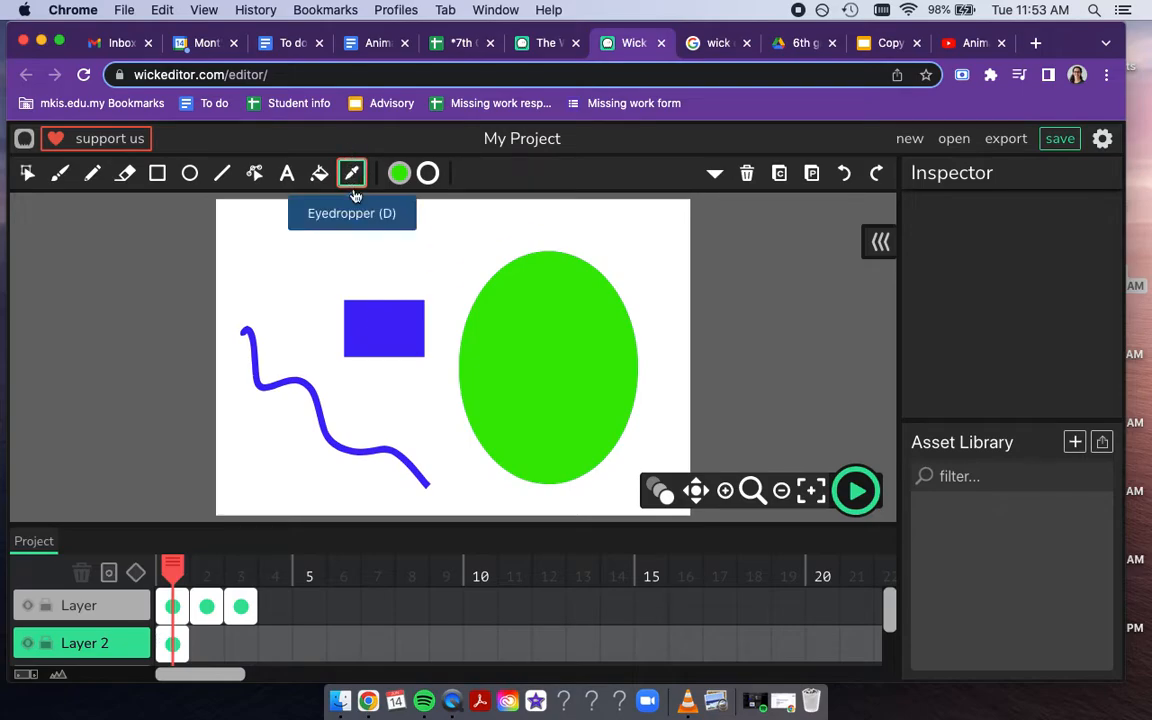
left_click(378, 317)
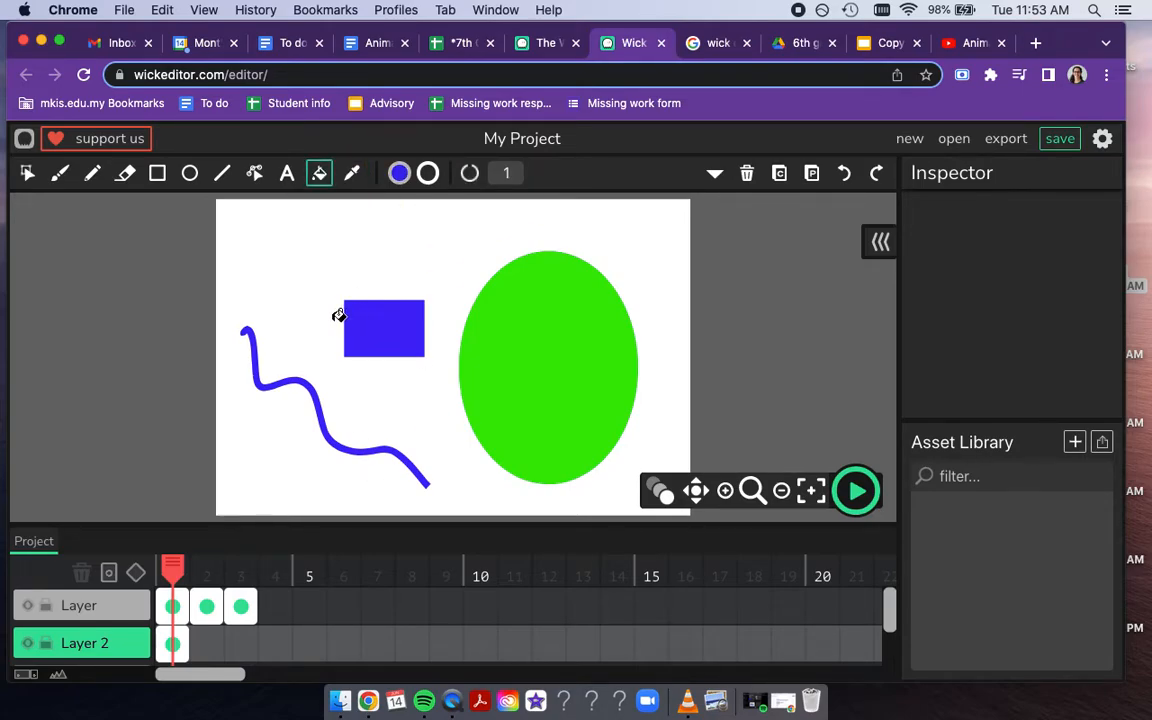
Extend the ellipse's frame on Layer 2 to a length of 3 frames, and lock Layer 2
left_click(172, 643)
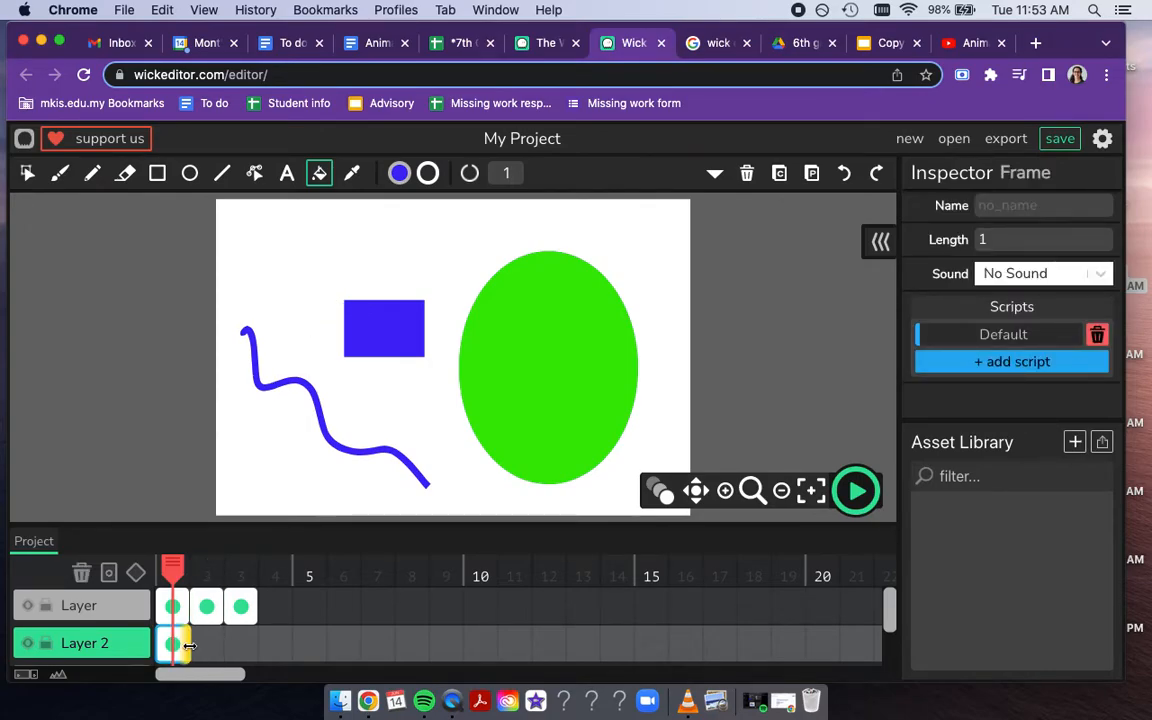
left_click_drag(188, 645, 258, 655)
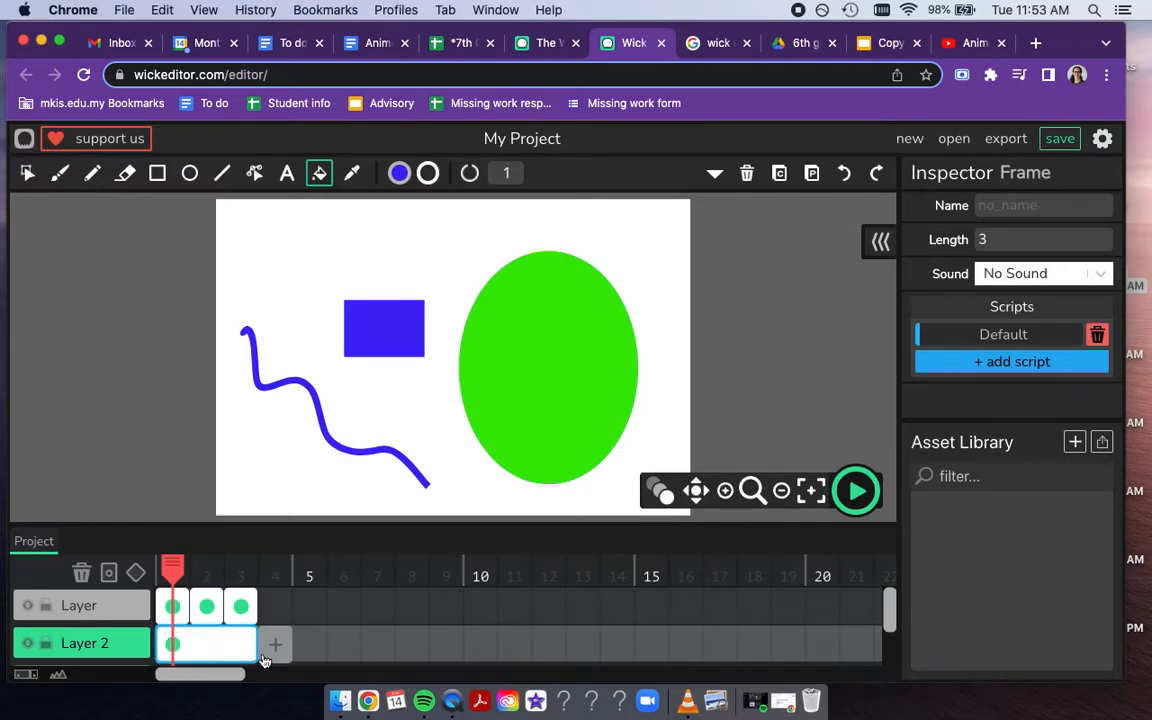
left_click(45, 646)
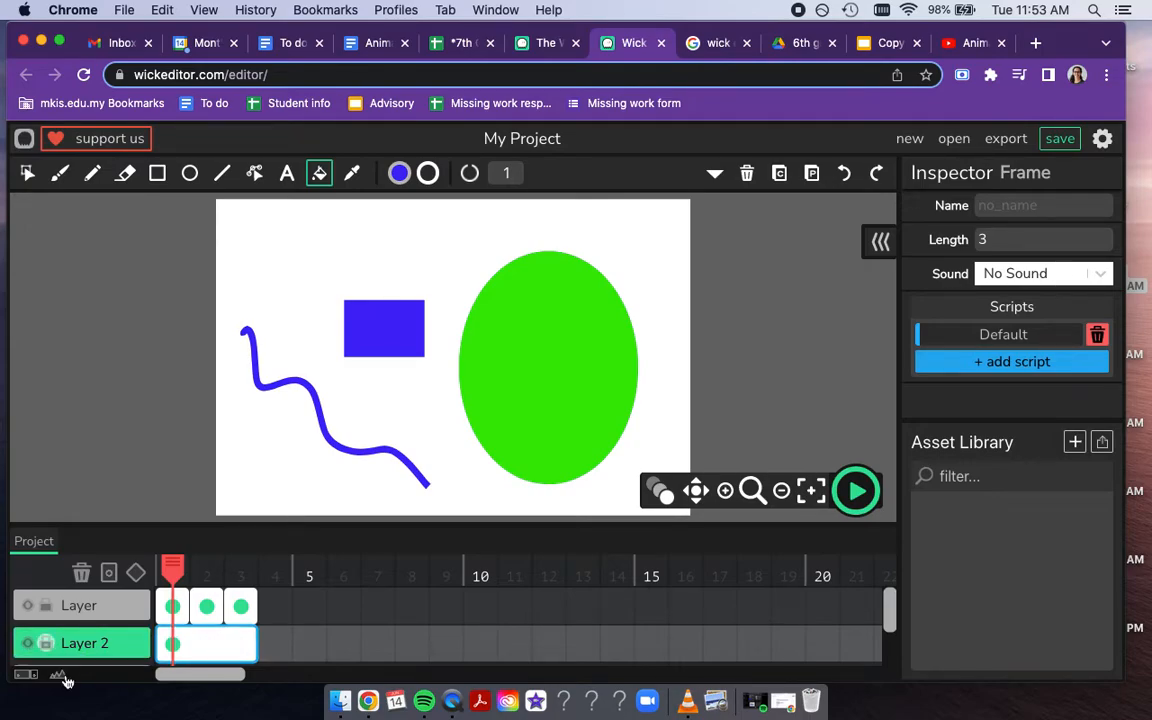
left_click(530, 383)
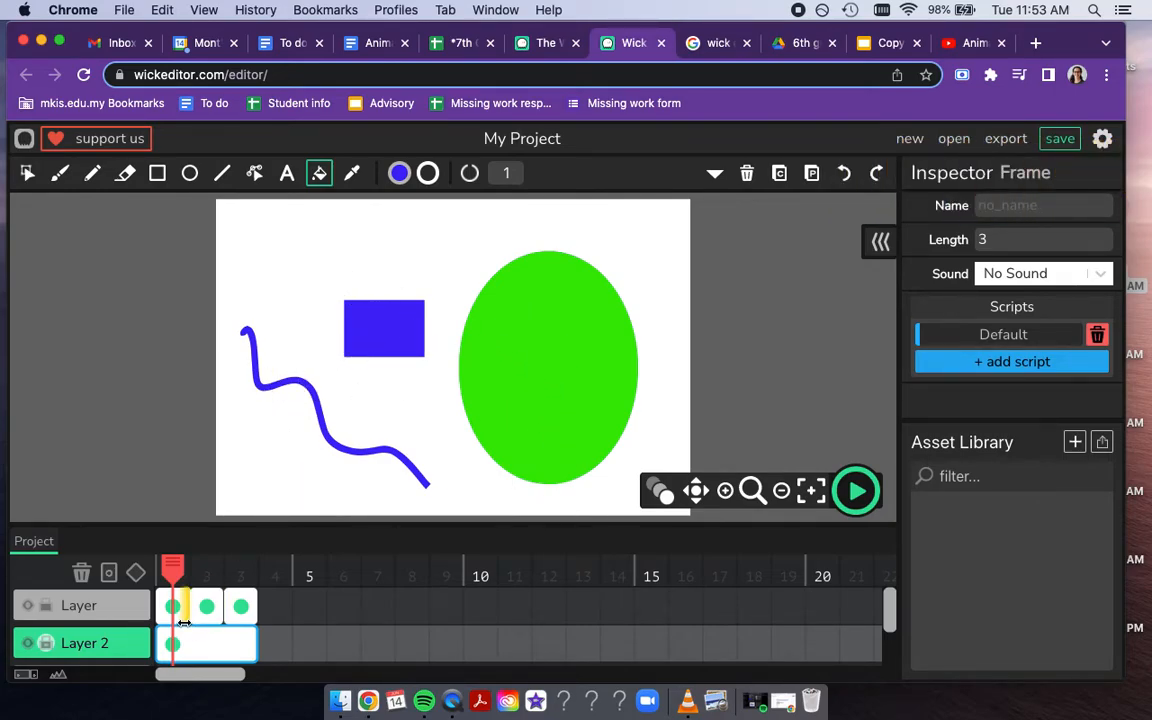
Play and stop a preview of the animation with both layers
left_click(862, 495)
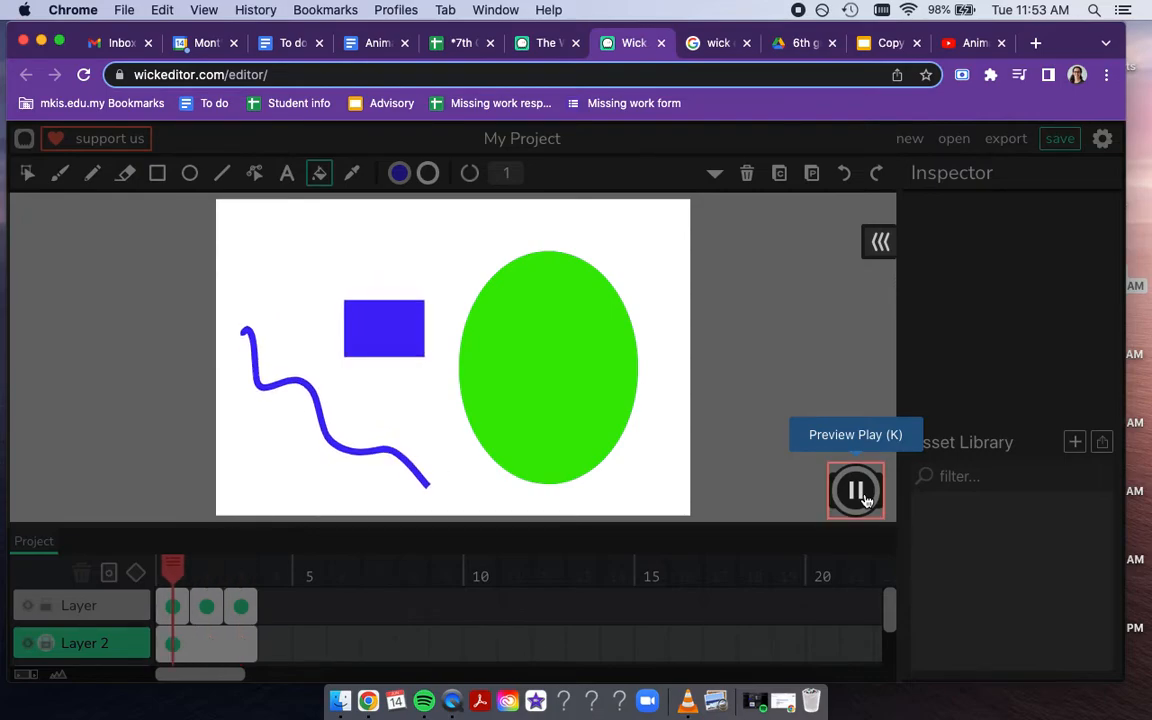
left_click(862, 495)
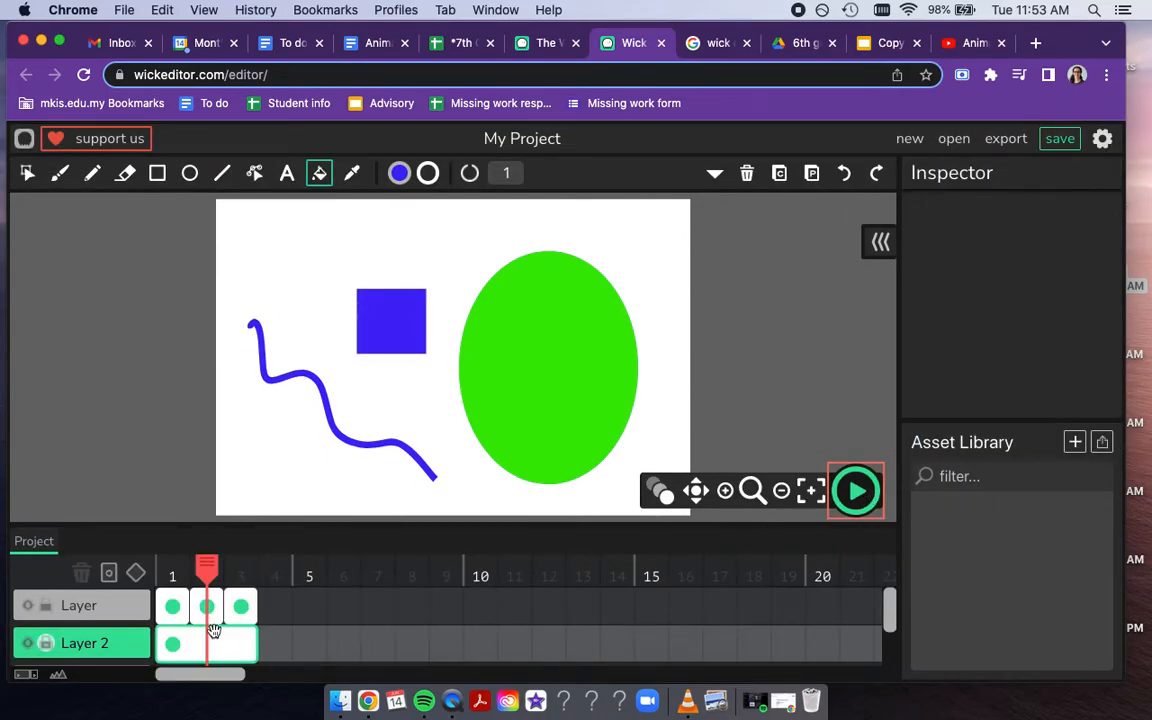
scroll(206, 630, "down", 1)
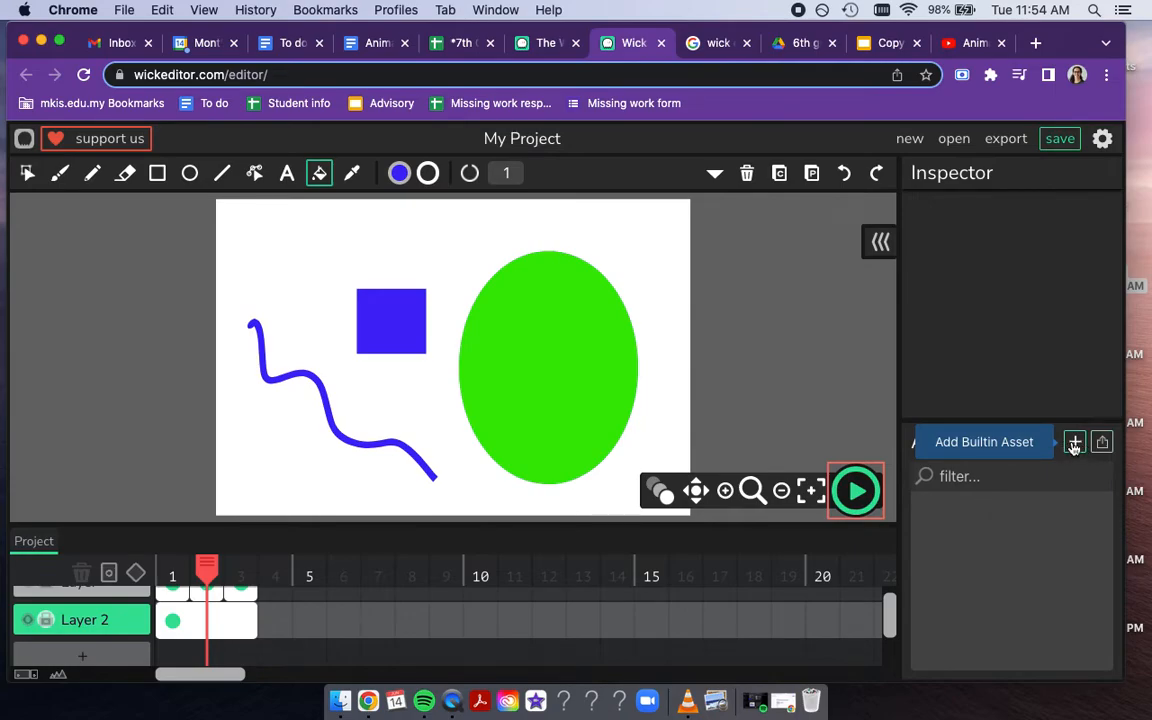
scroll(140, 625, "down", 1)
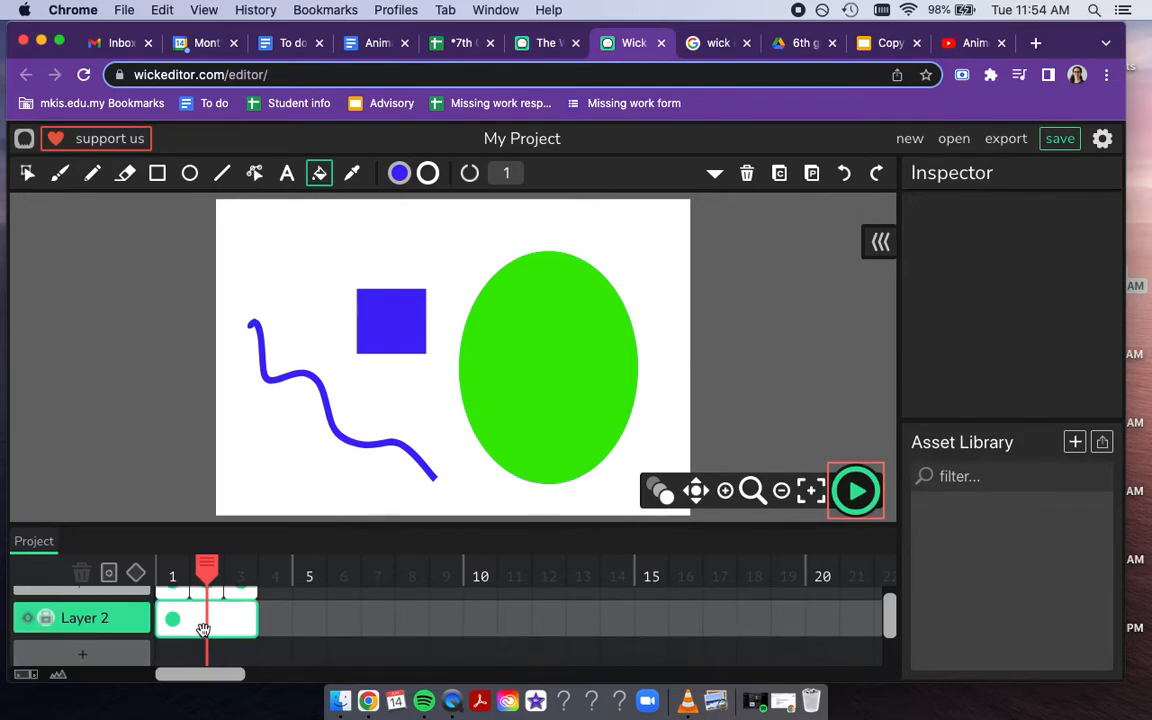
scroll(200, 622, "up", 1)
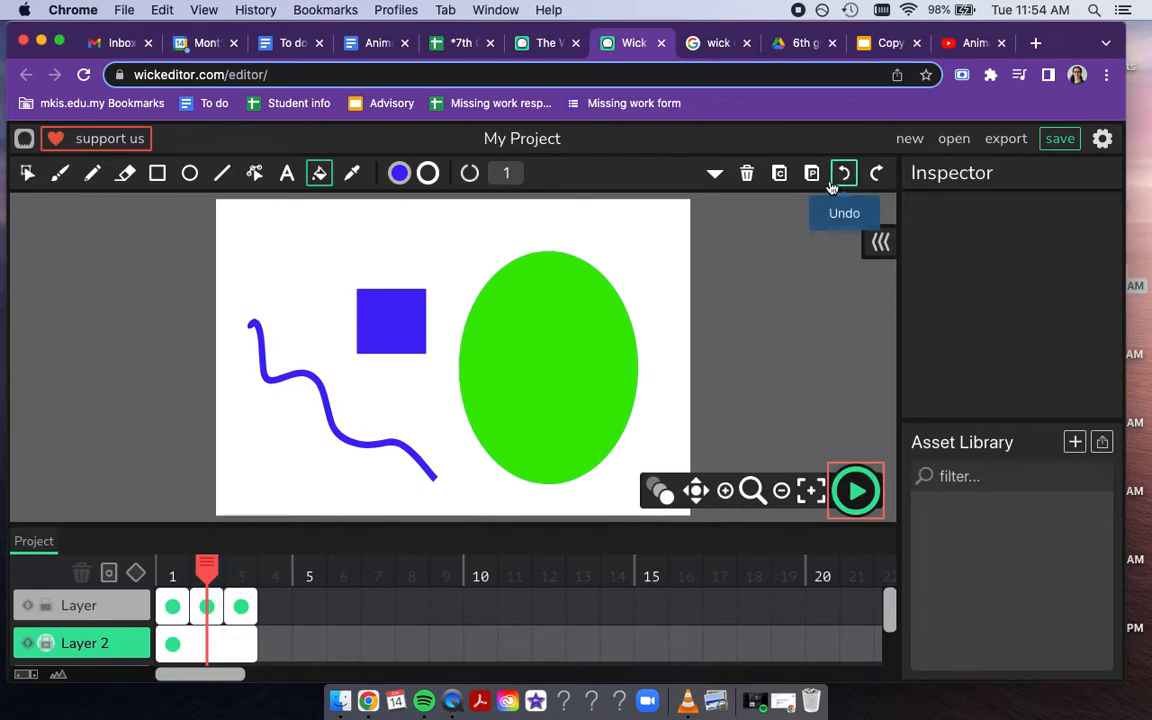
Save the project as a .wick file and load that file into a new editor tab without loading the autosave
left_click(1067, 143)
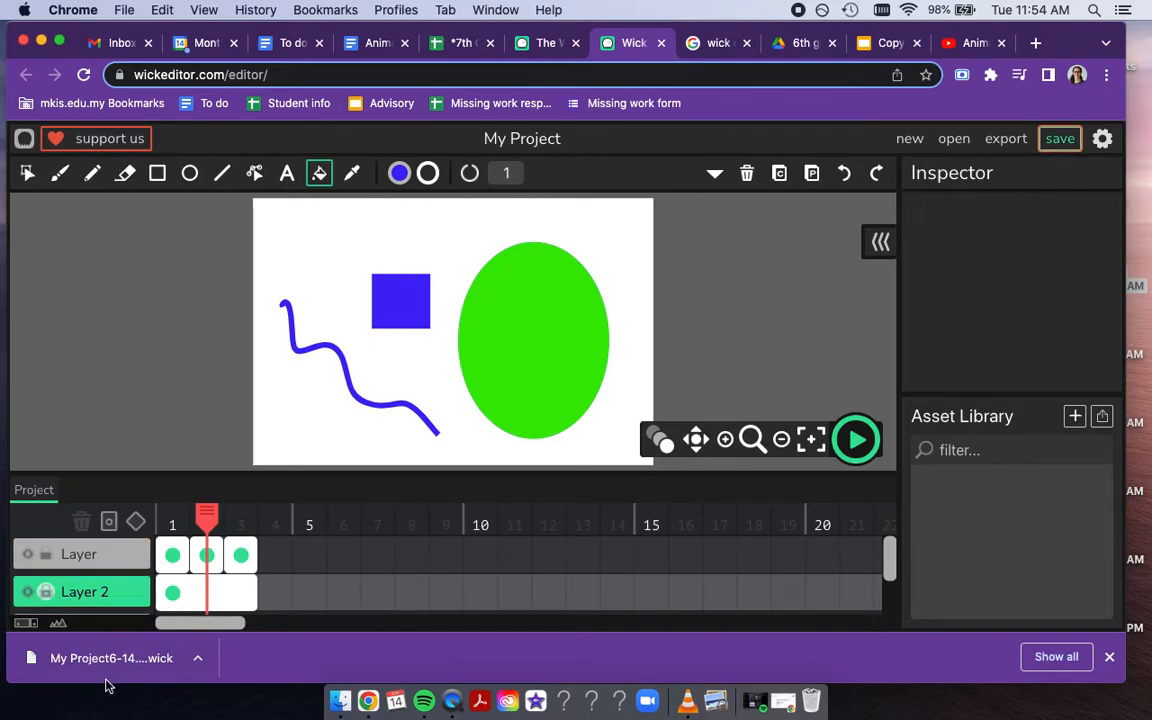
left_click(530, 43)
left_click(510, 366)
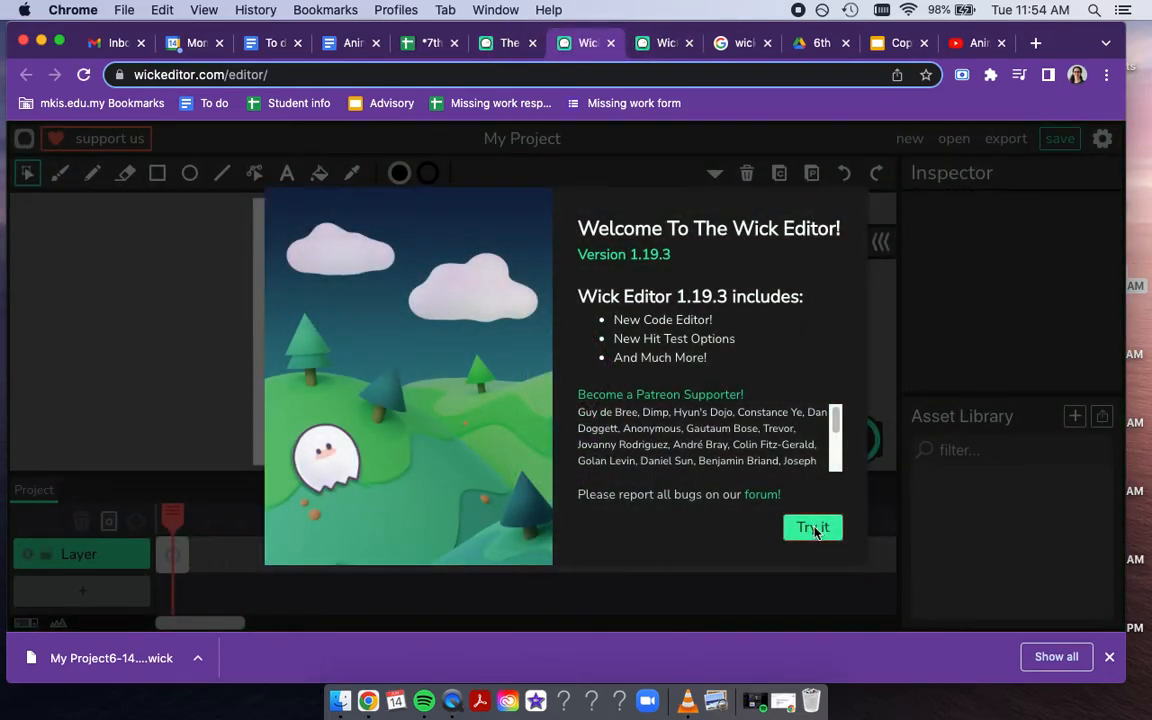
left_click(813, 528)
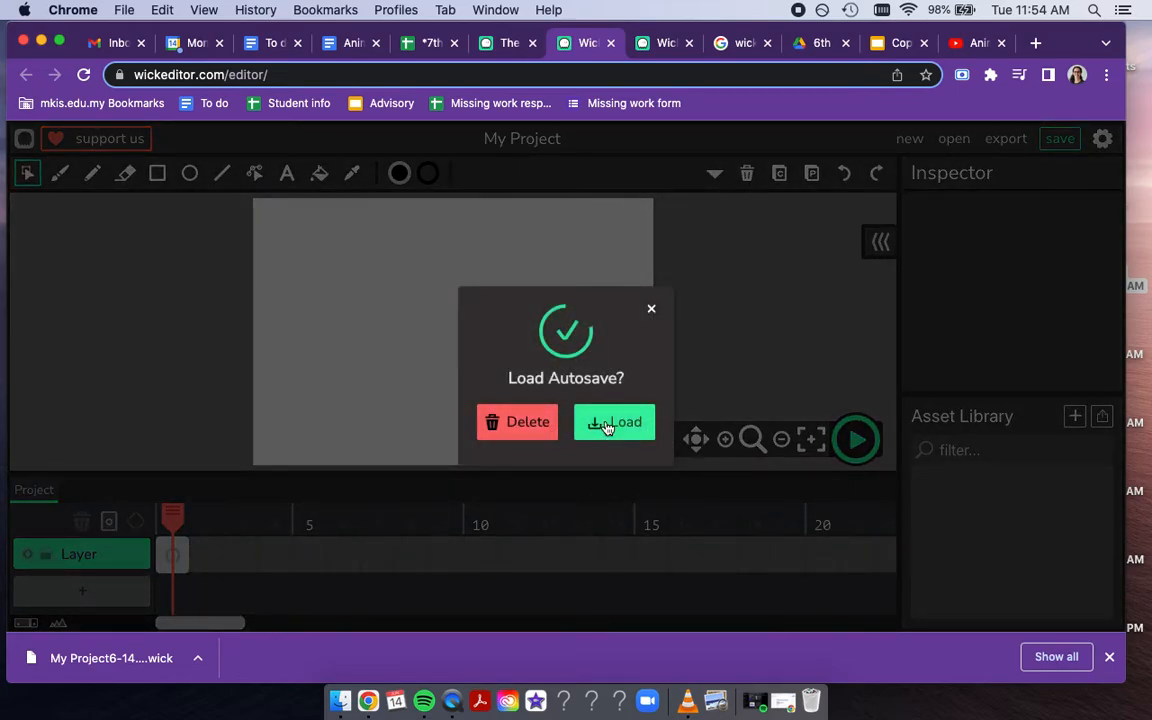
left_click(650, 308)
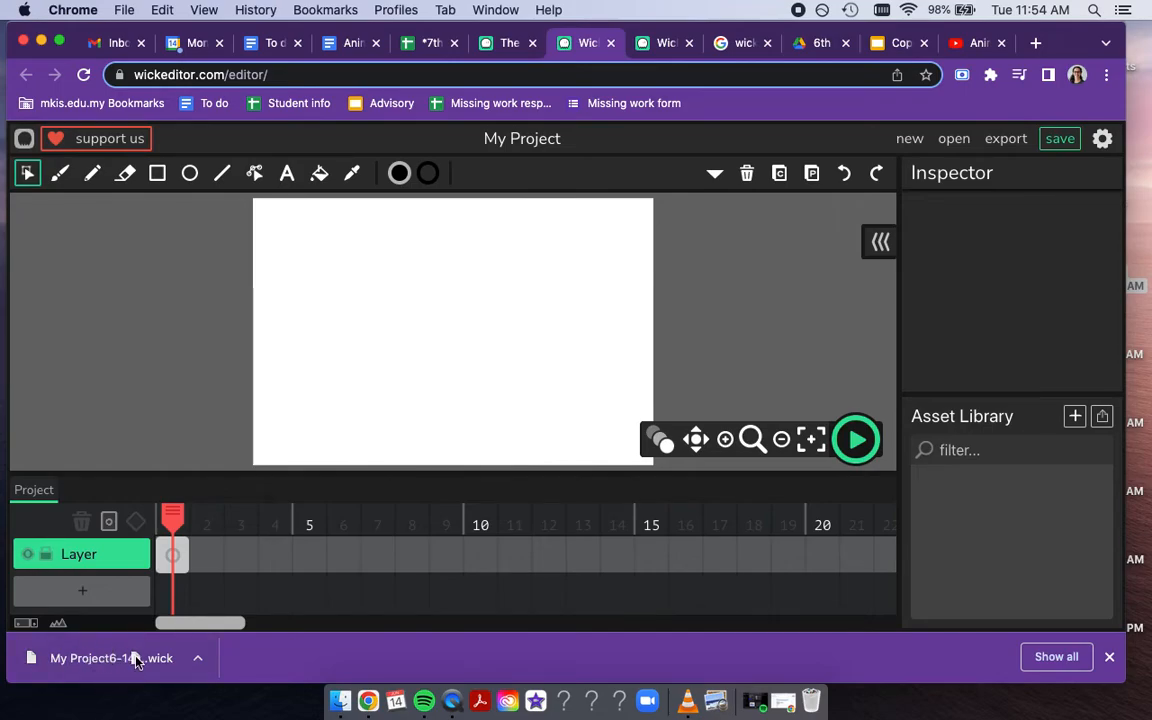
mouse_move(122, 672)
left_mouse_down()
mouse_move(145, 588)
mouse_move(422, 337)
left_mouse_up()
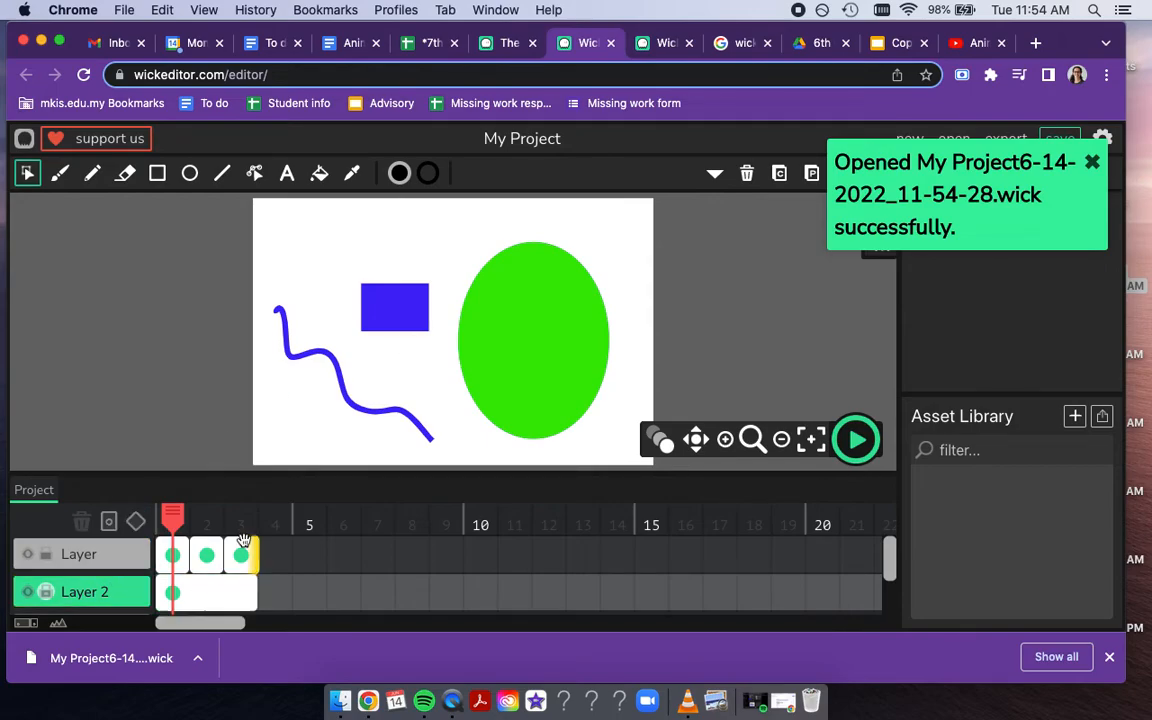
Return to the original project's tab, save it again, and export the animation as an animated GIF named My Project
left_click(663, 43)
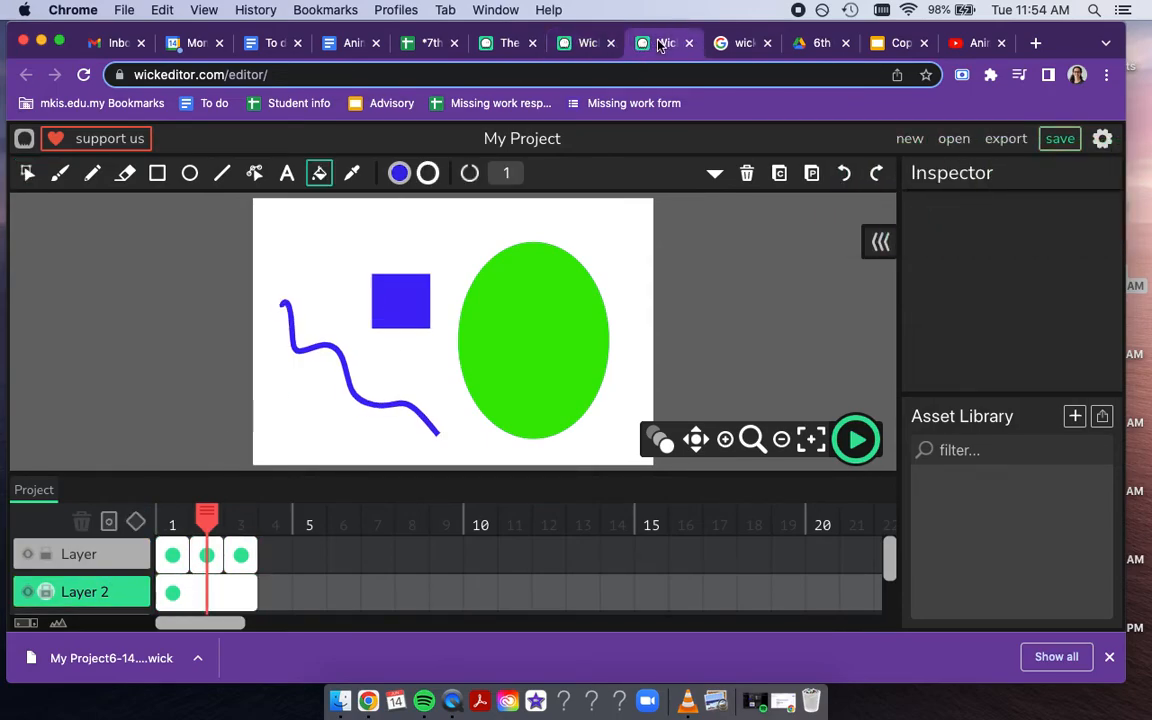
left_click(1052, 146)
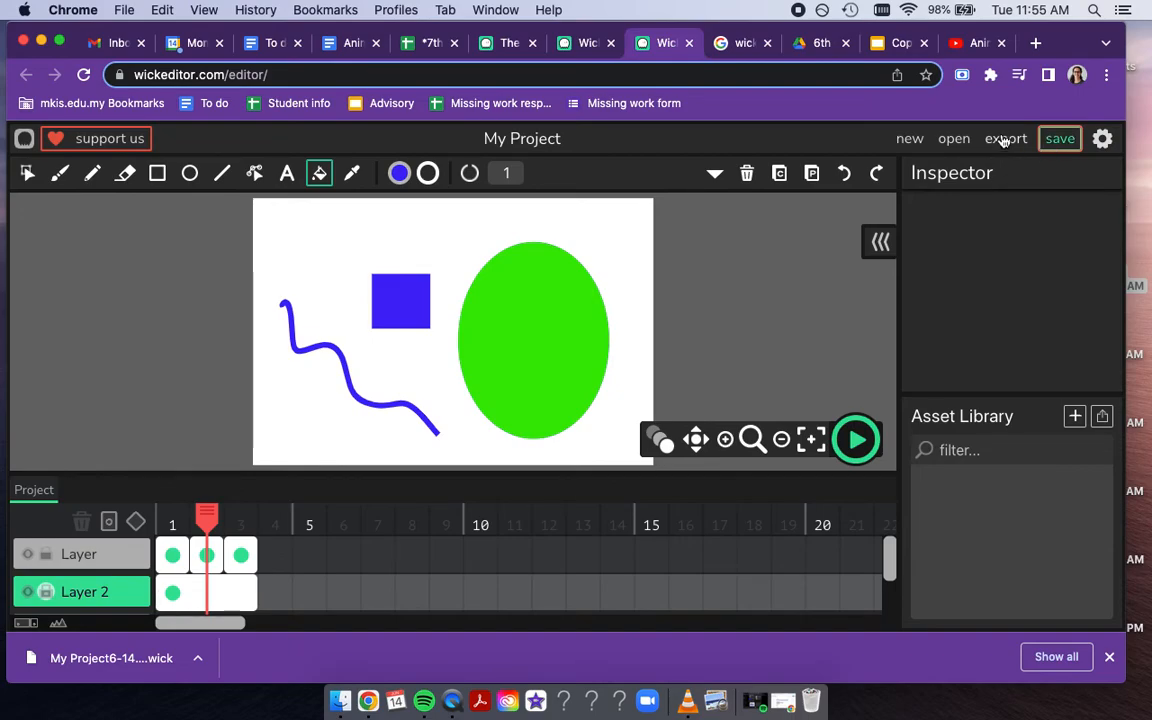
left_click(1004, 139)
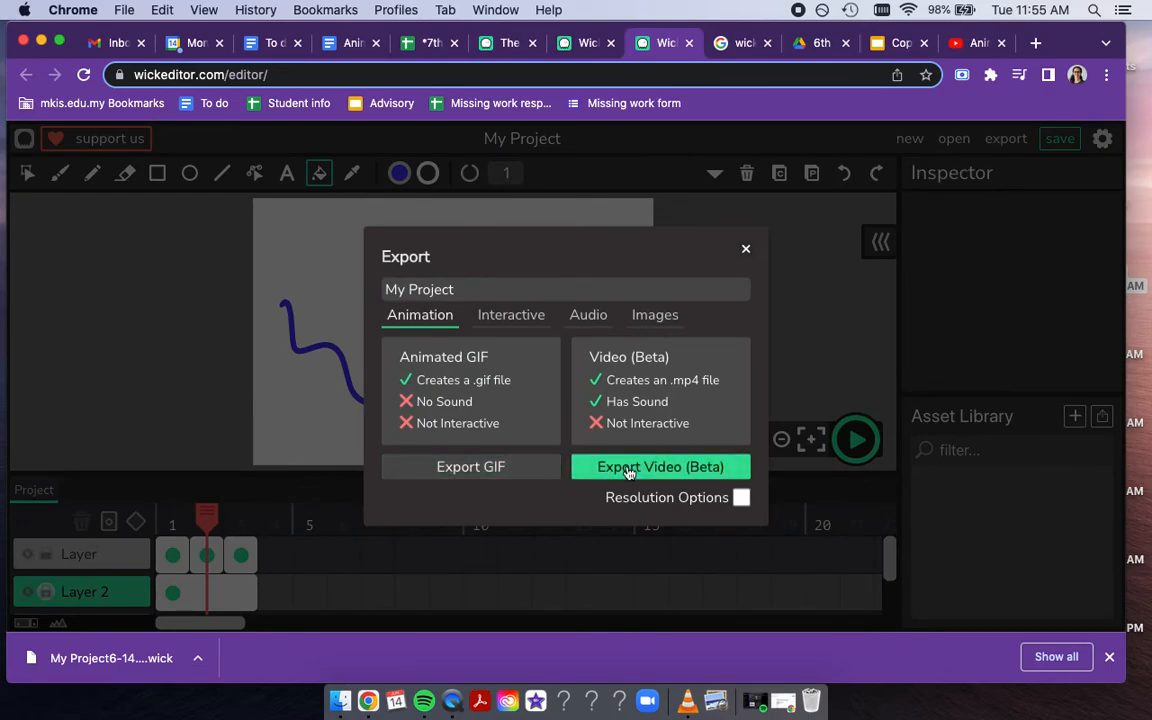
left_click(510, 467)
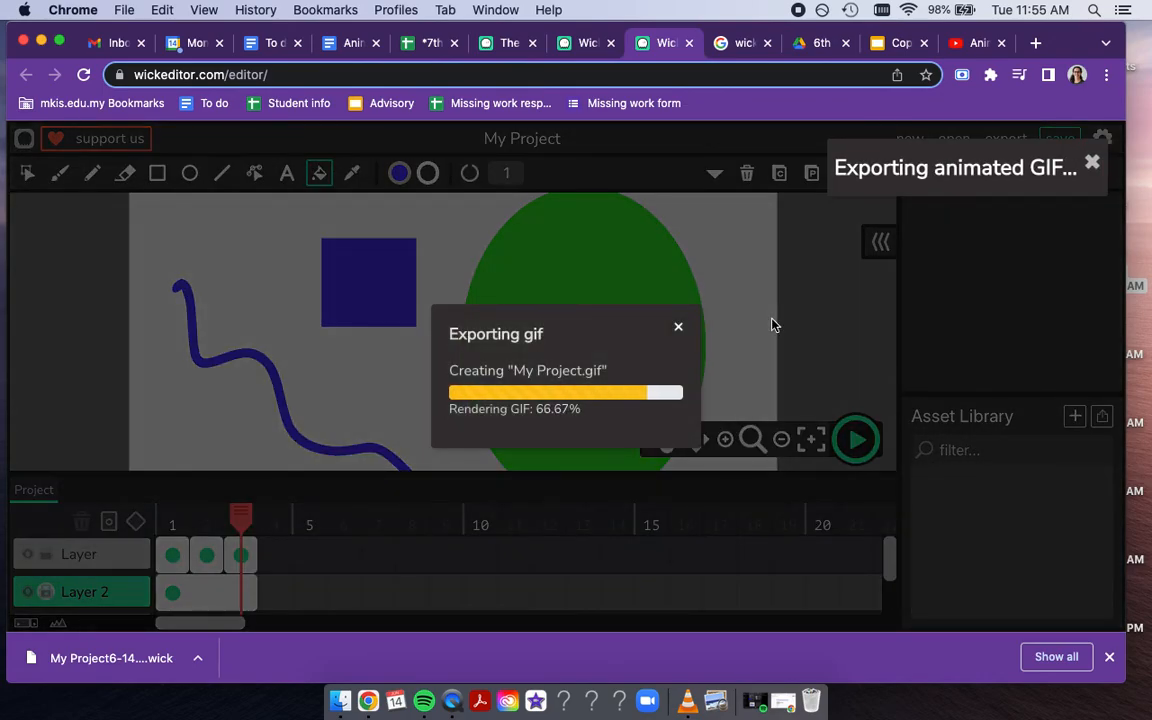